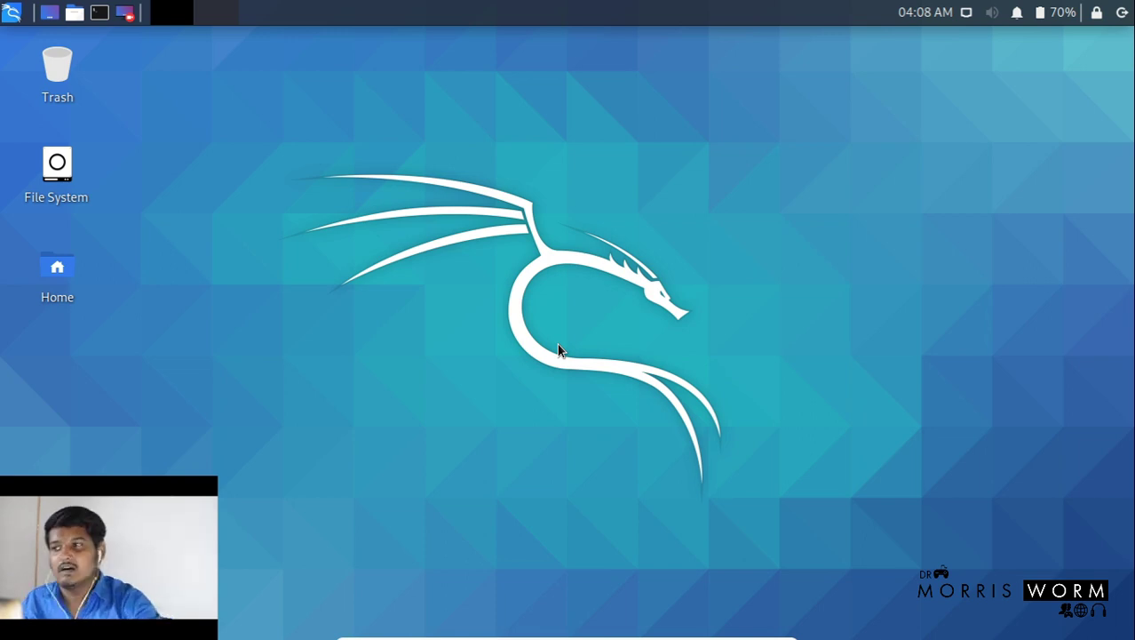
Open a terminal window and move it clear of the desktop icons
right_click(306, 87)
left_click(202, 96)
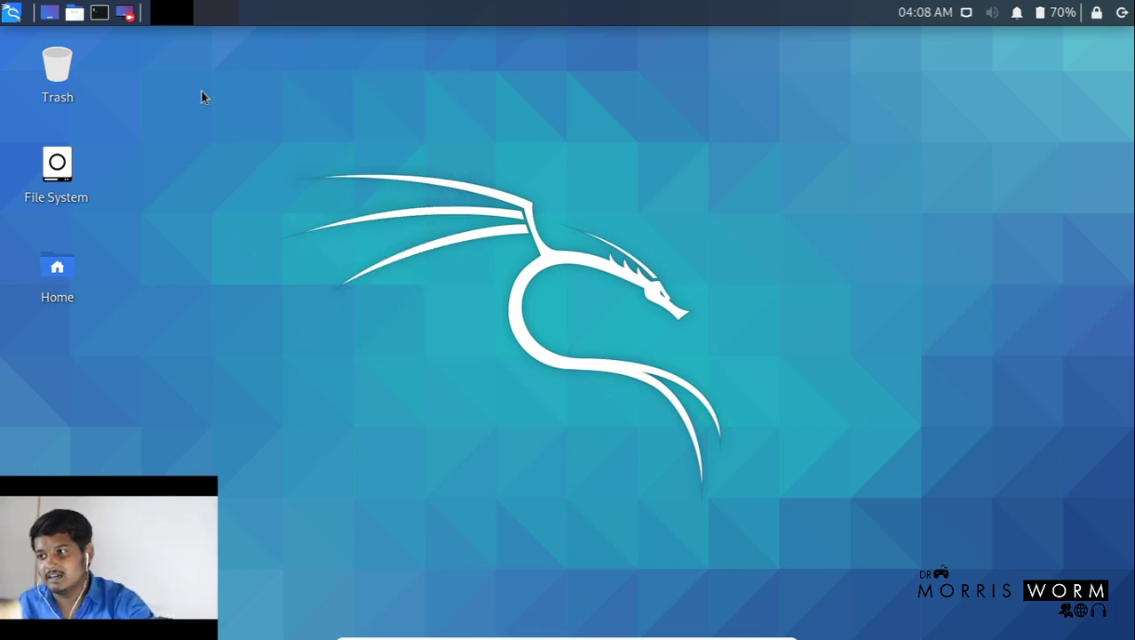
left_click(99, 15)
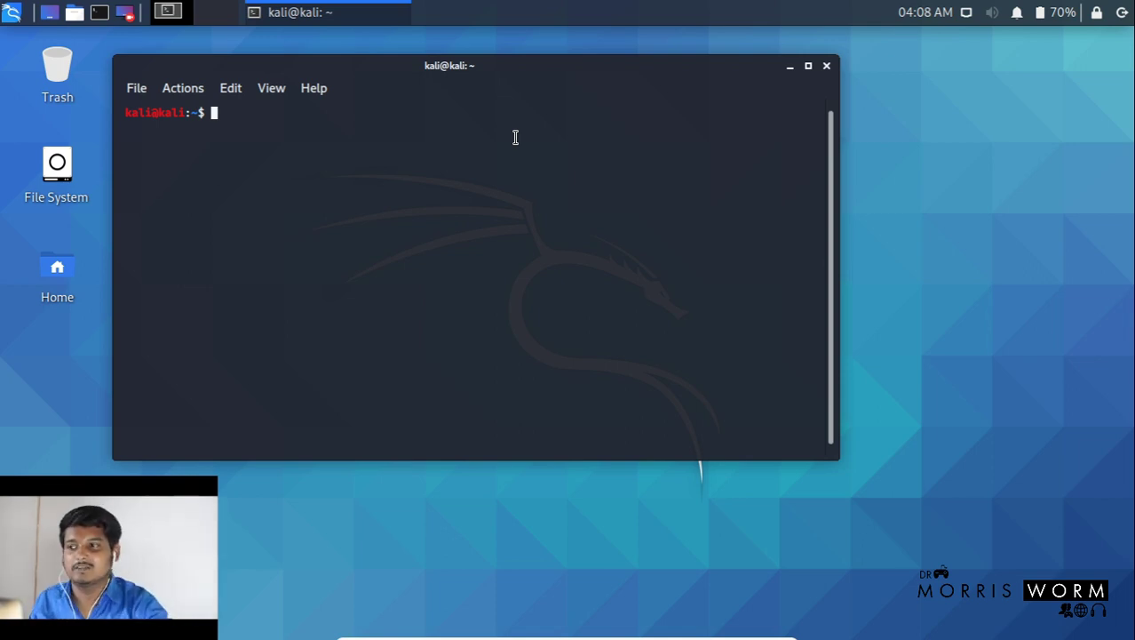
left_click_drag(487, 71, 743, 81)
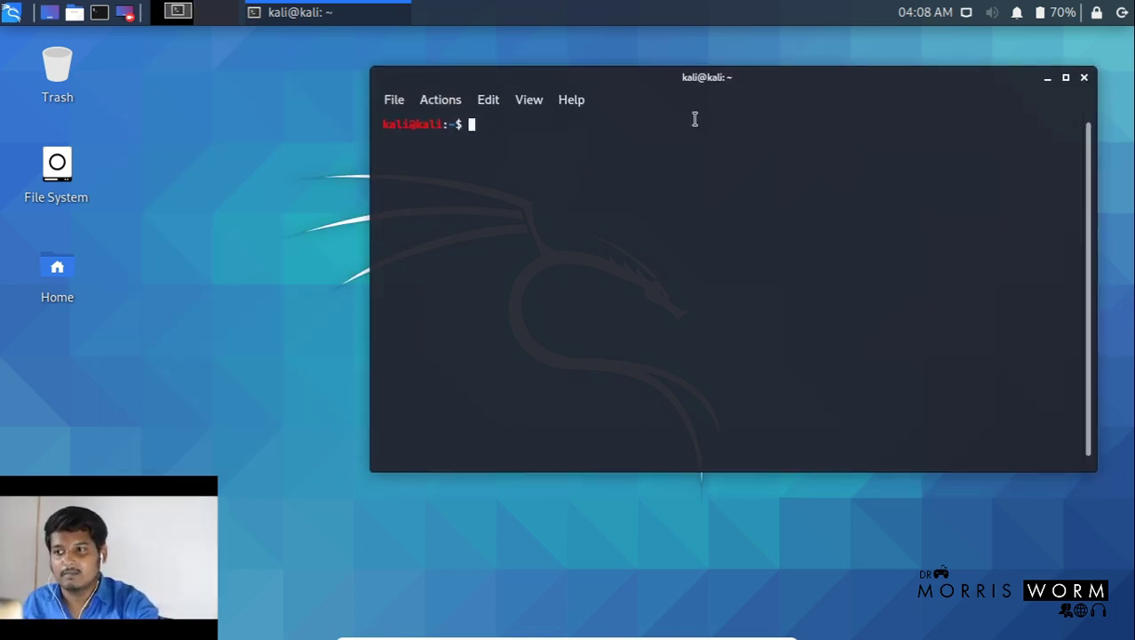
Run sudo without arguments, and list the contents of the home folder with ls
type("sudo")
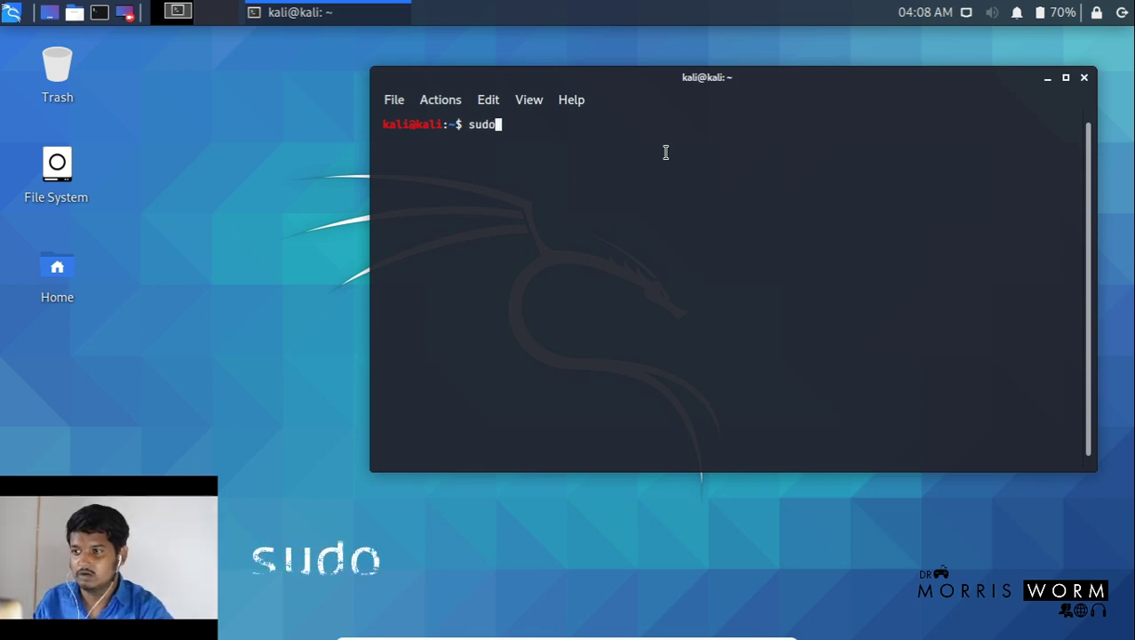
key("Return")
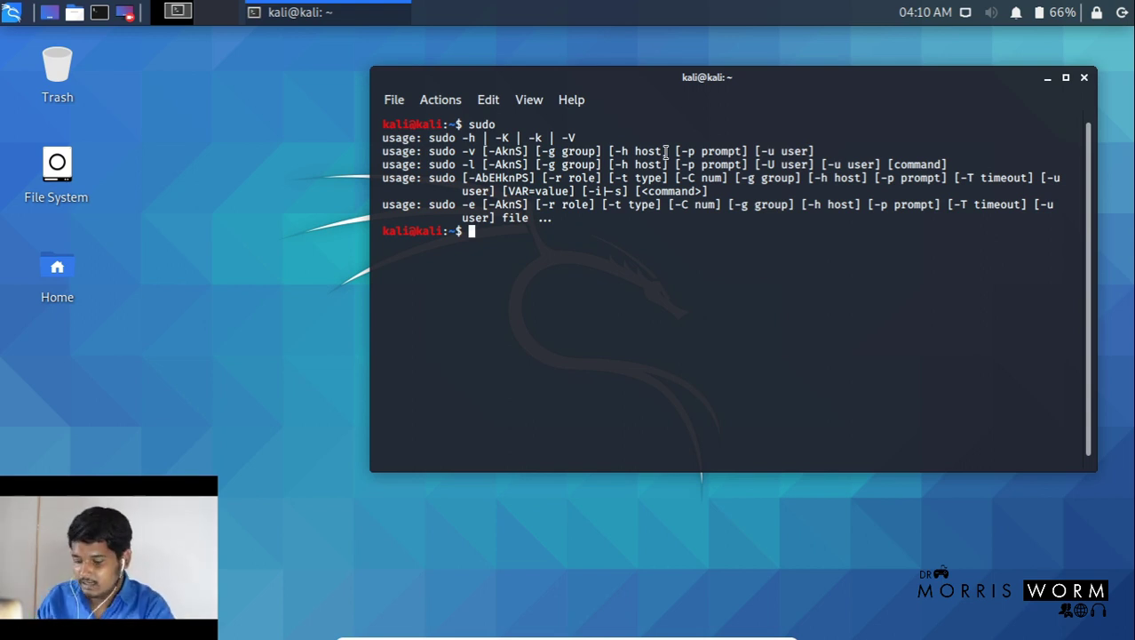
type("ls")
key("Return")
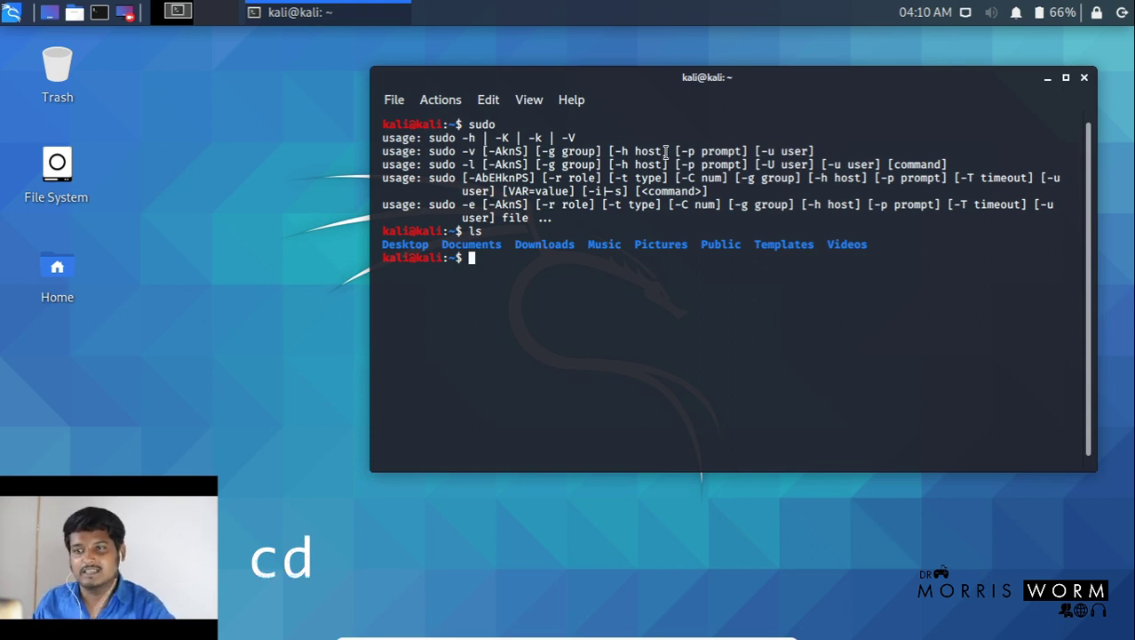
Try to change into the Downloads folder using the lowercase name "downloads"
type("cd")
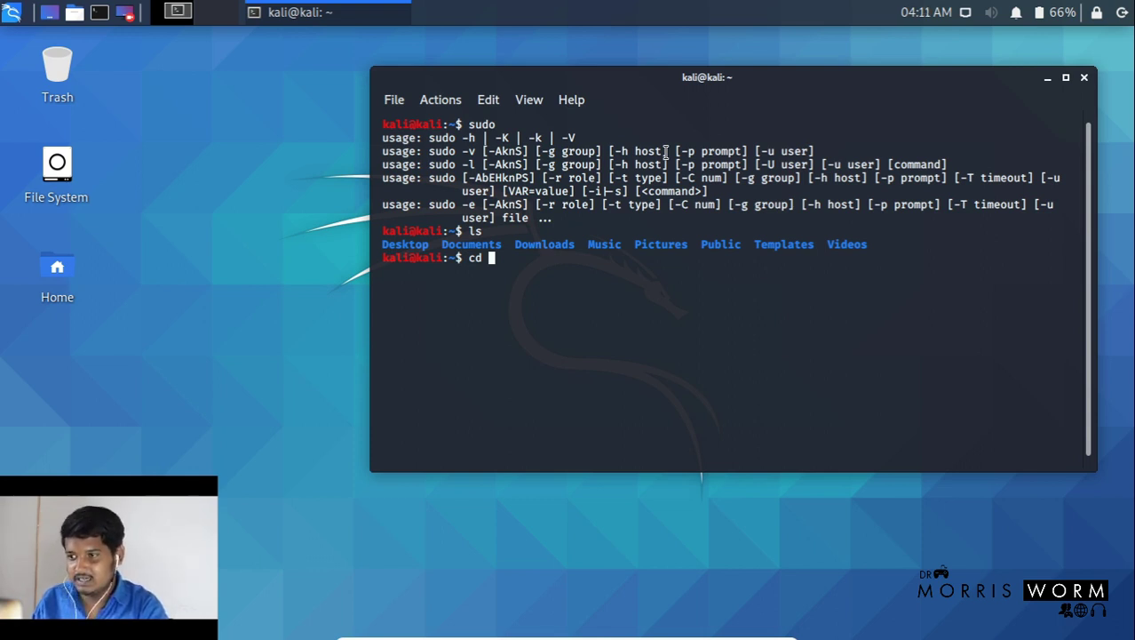
type("downloads")
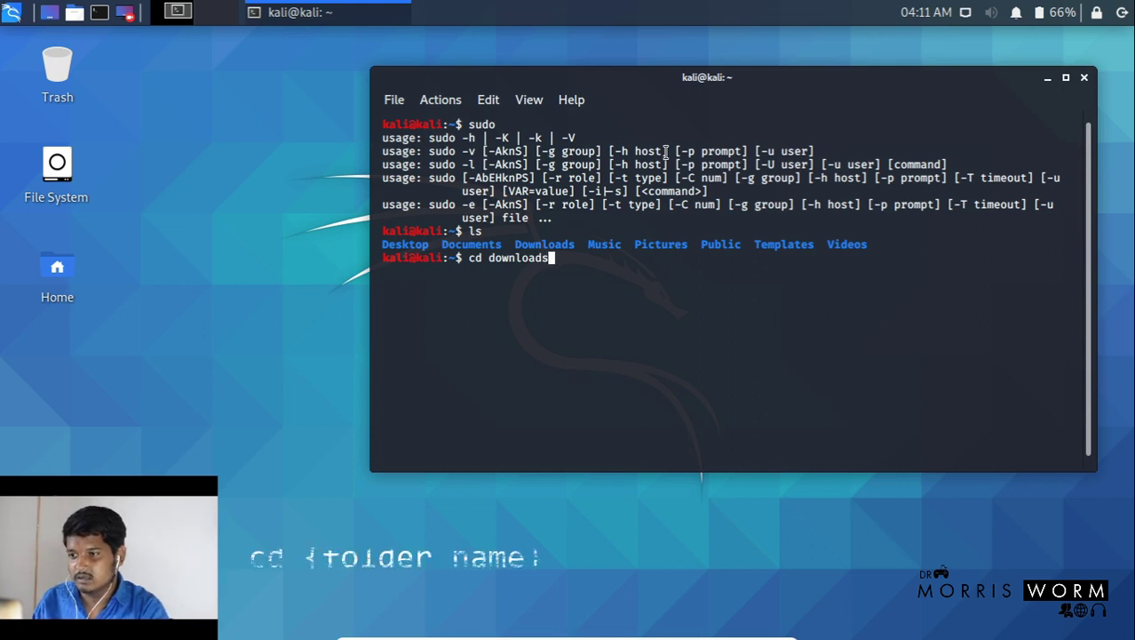
key("Return")
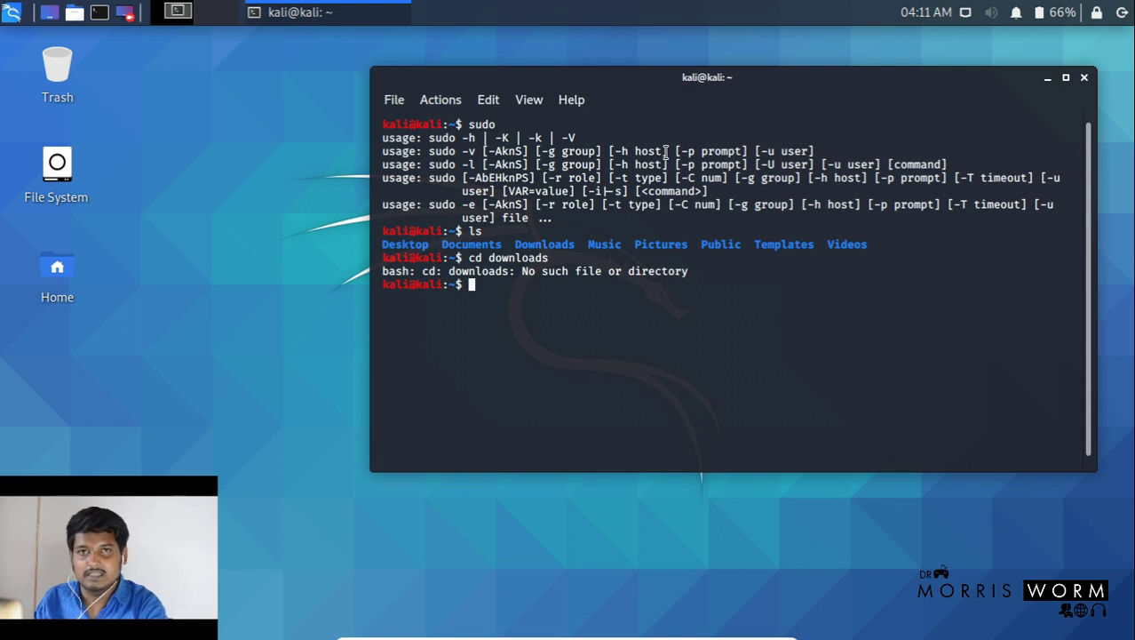
Change into the Downloads folder with cd Downloads/ and list its contents
type("cd ")
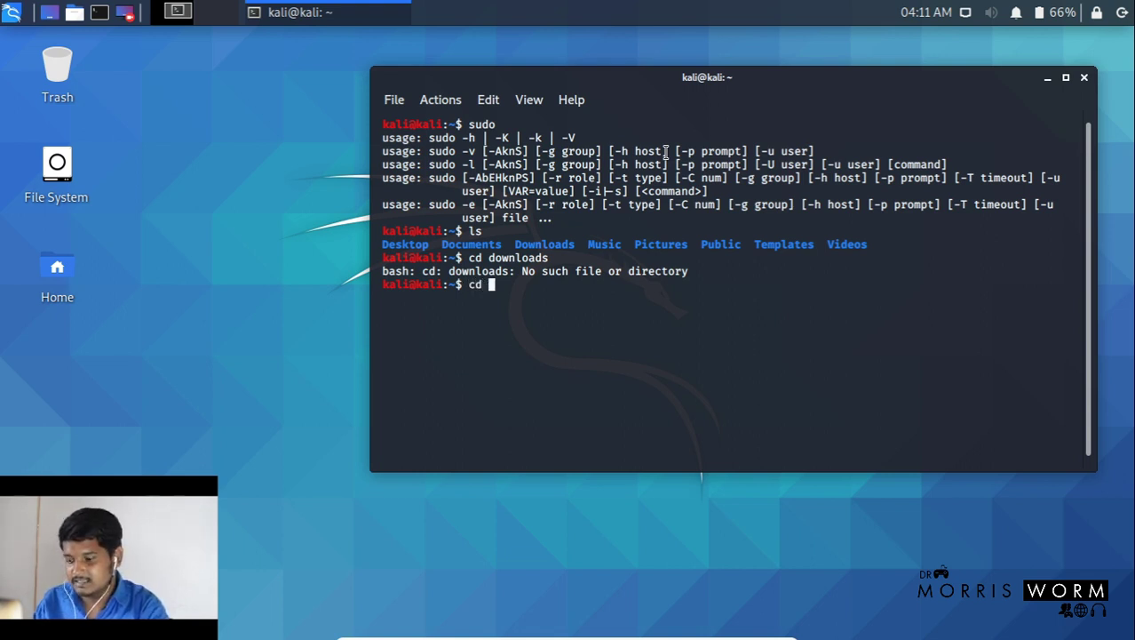
type("Downloads/")
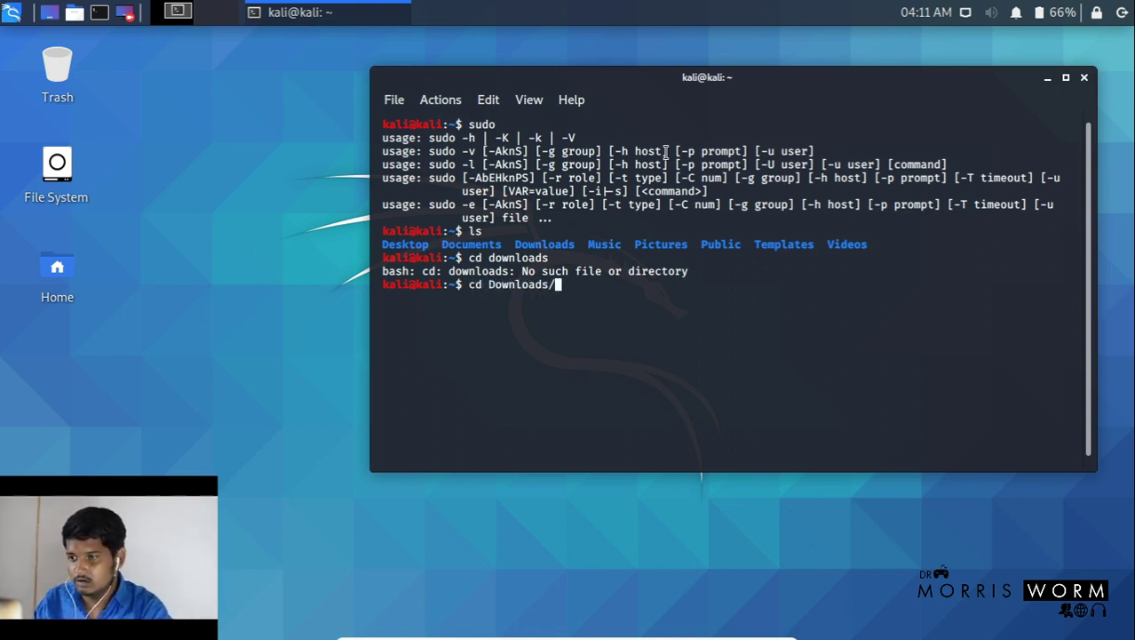
key("Return")
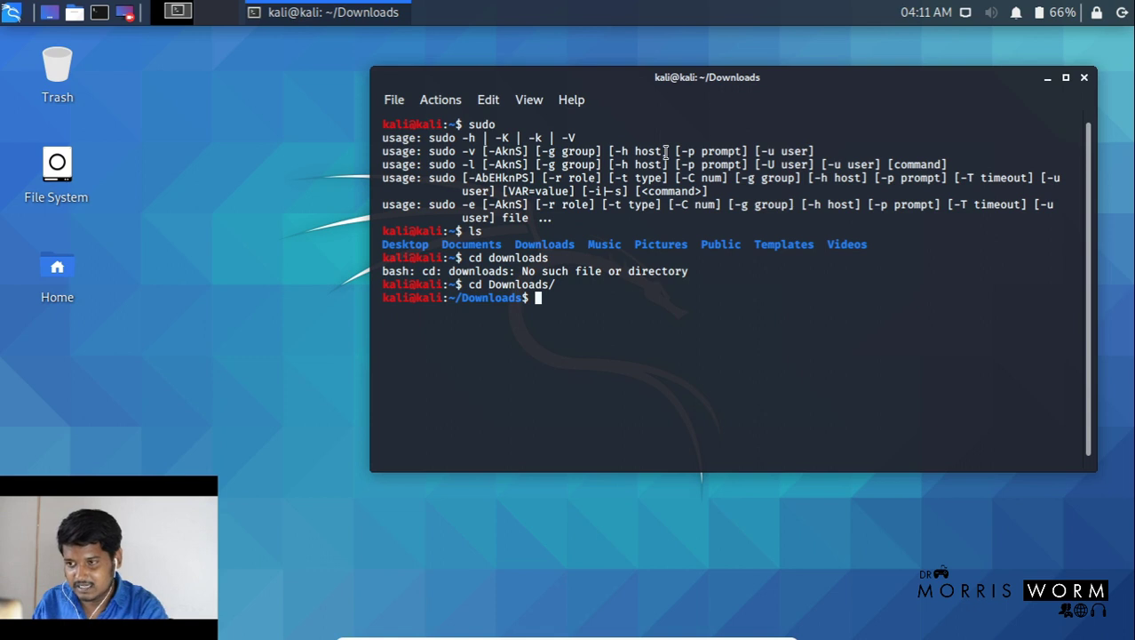
type("ls")
key("Return")
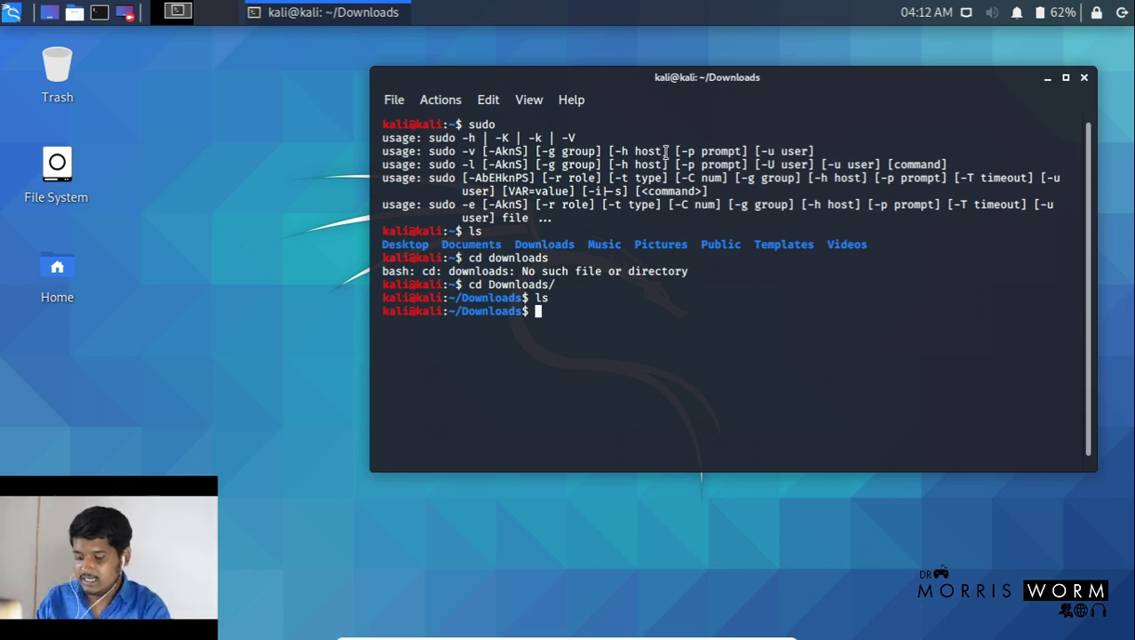
Create a folder named Private inside Downloads and list the Downloads contents
type("mkdir ")
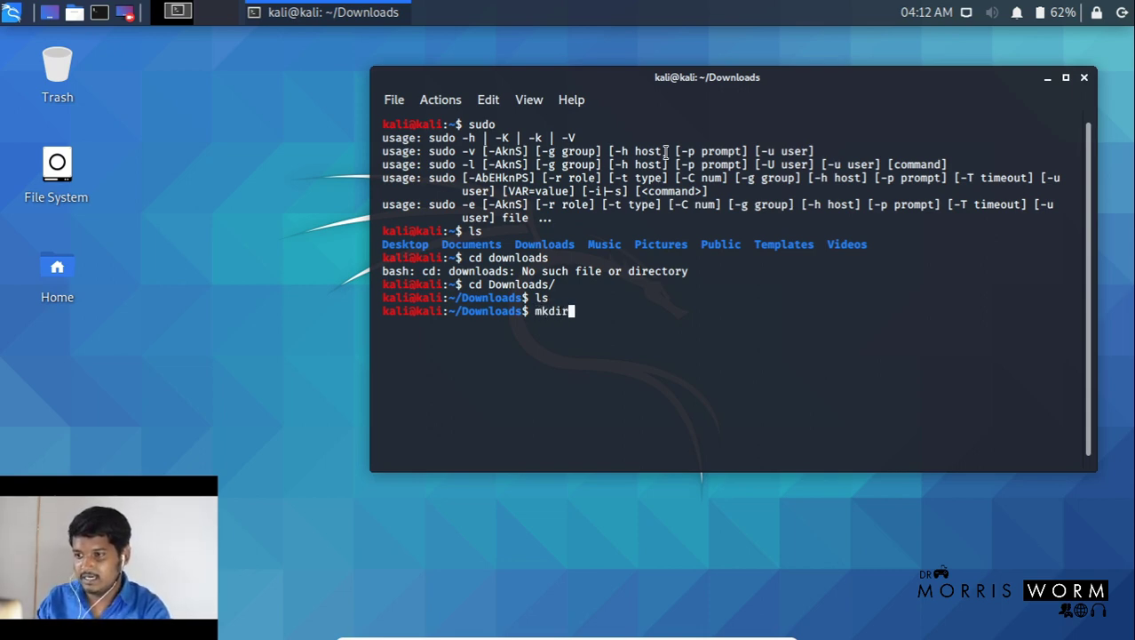
type("Private")
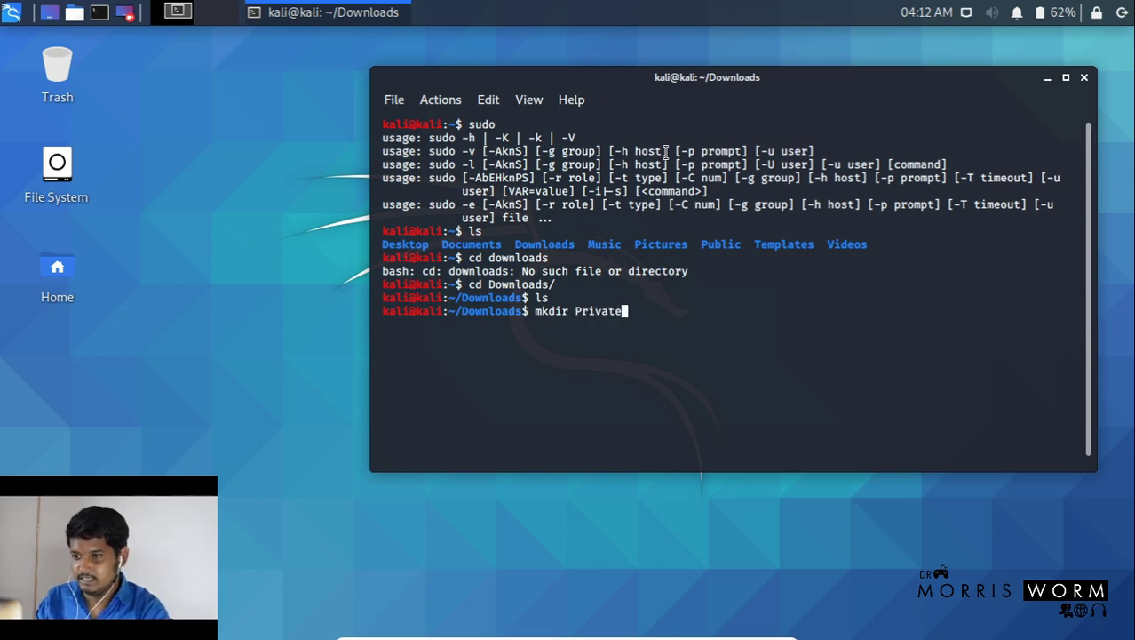
key("Return")
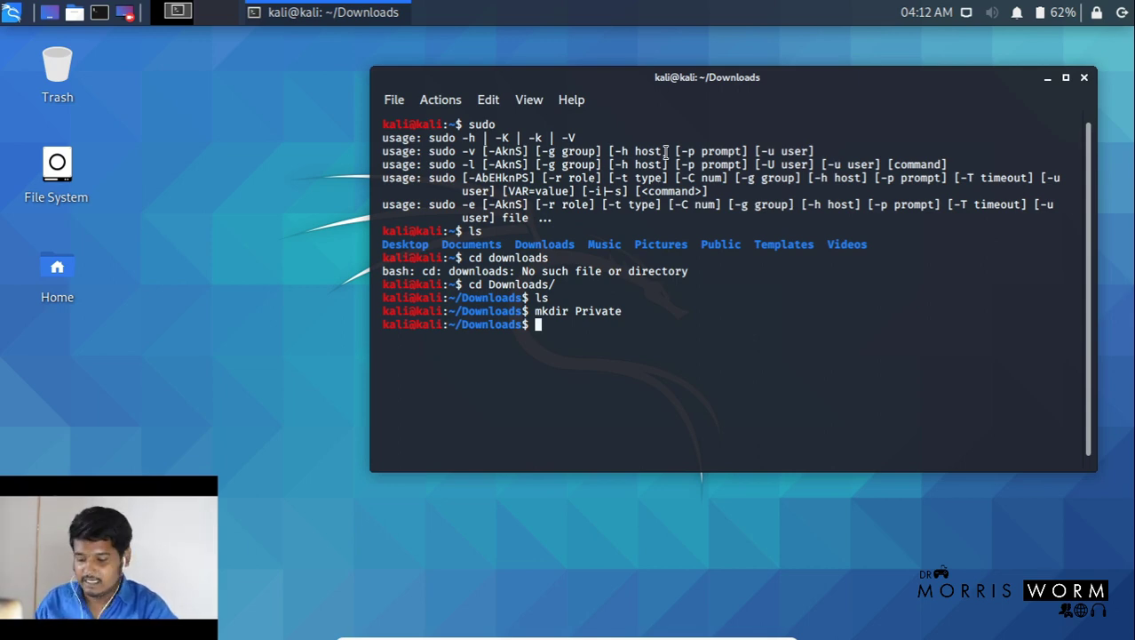
type("ls")
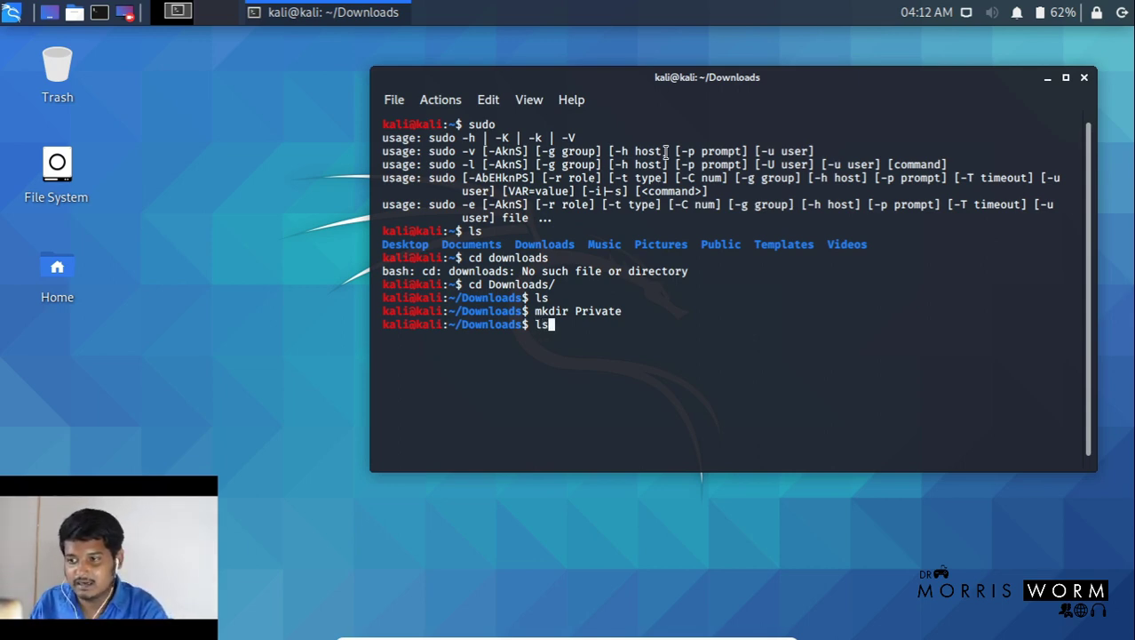
key("Return")
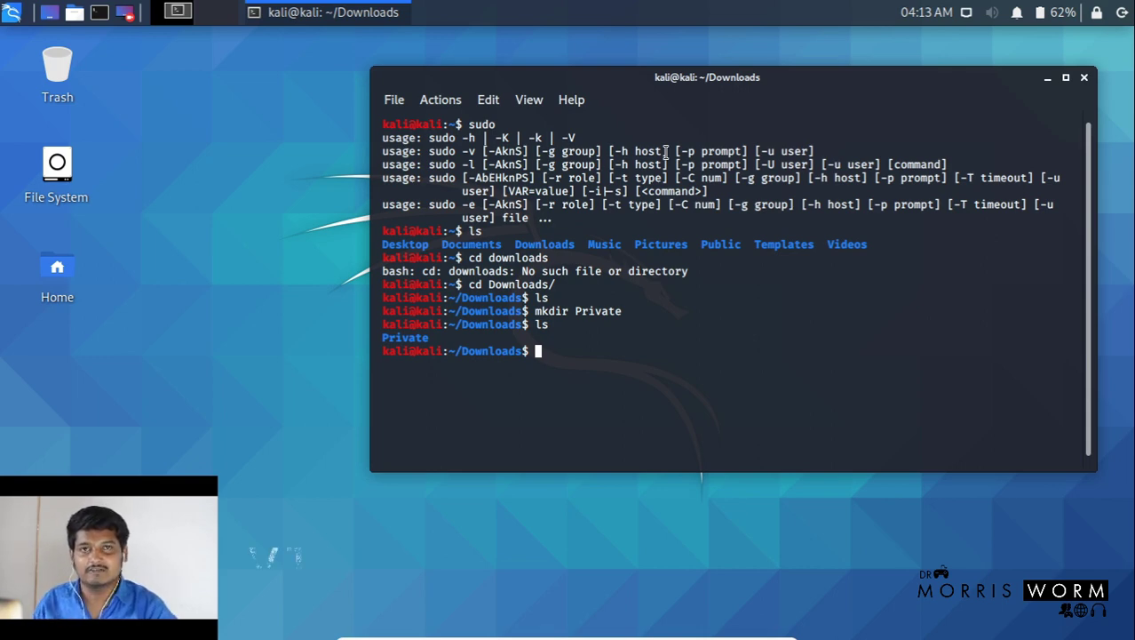
Launch the vi editor without a file name and try to quit it with q
type("vi")
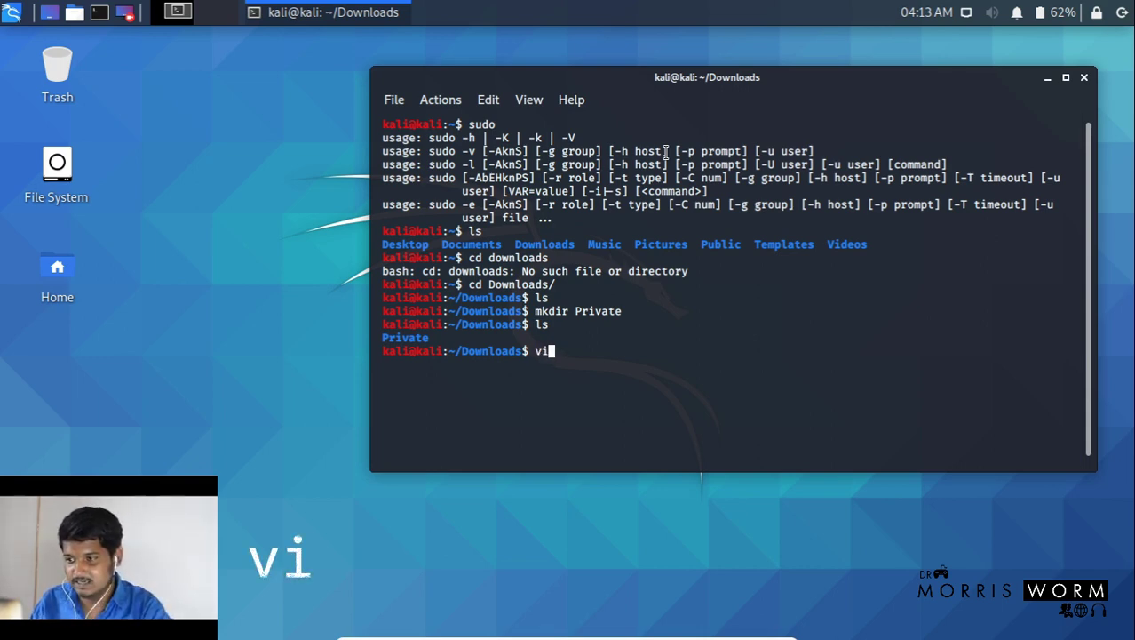
key("Return")
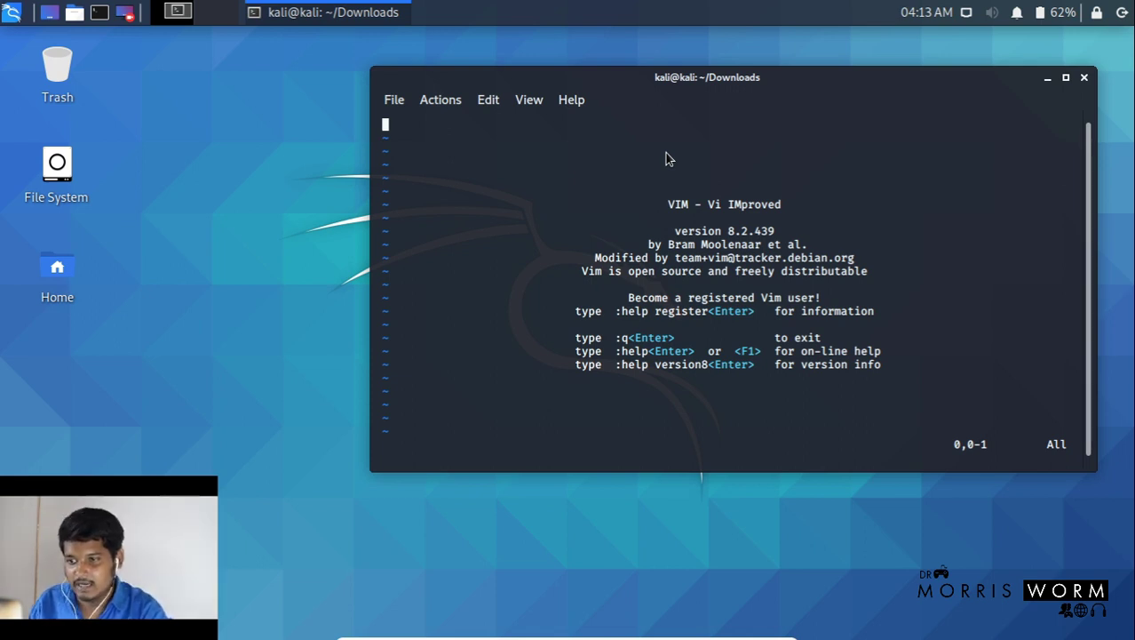
key("q")
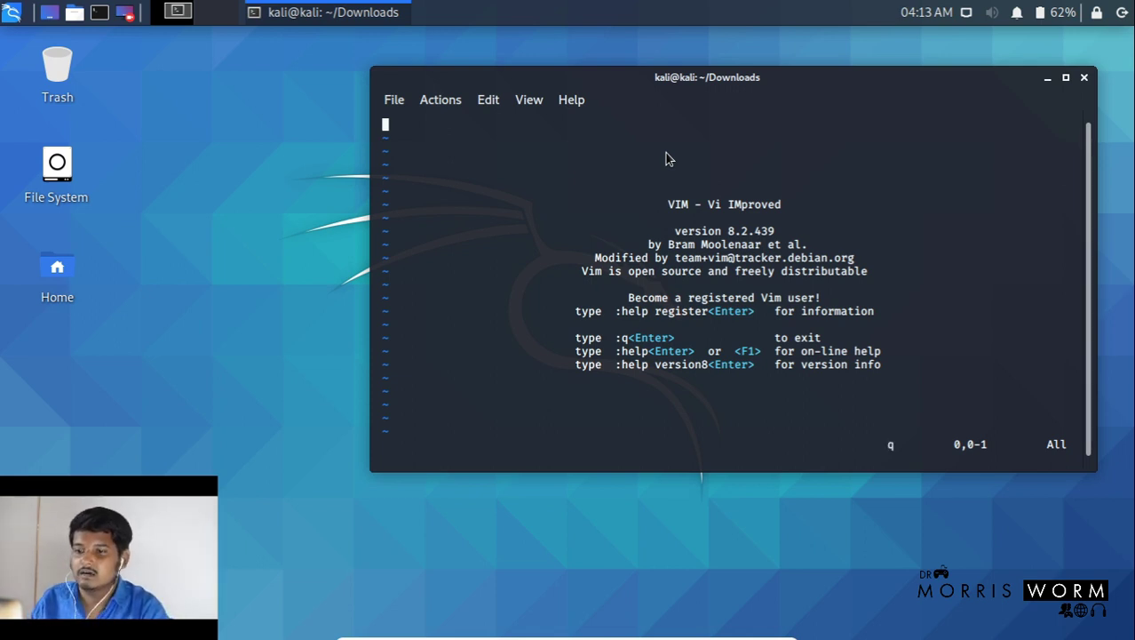
key("Escape")
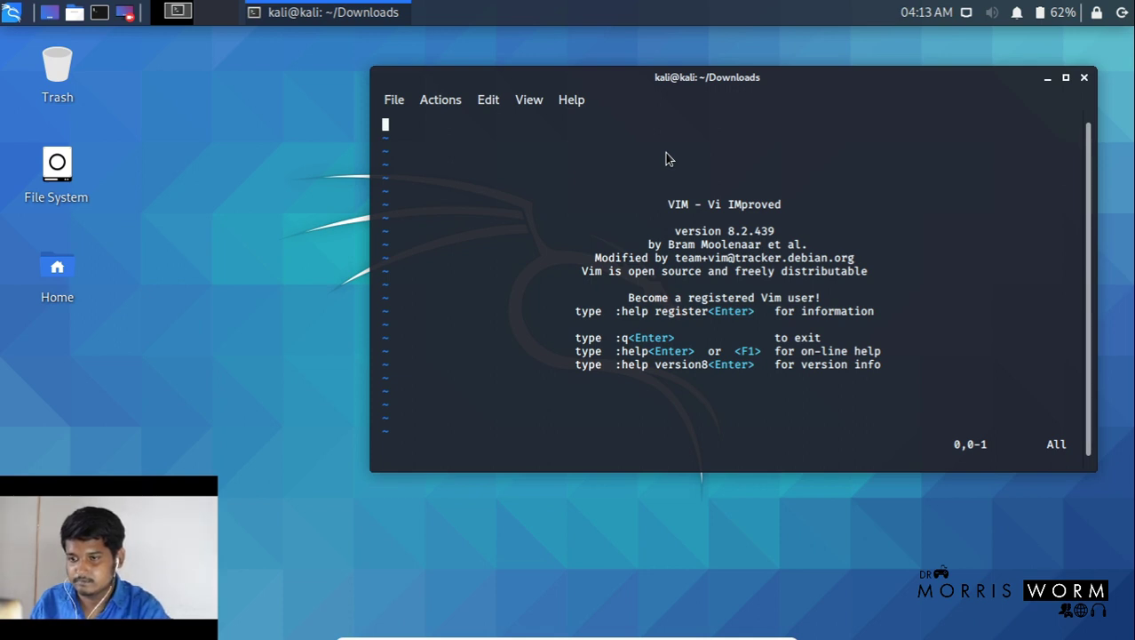
key("q")
key("Escape")
Insert the text "q" followed by four line breaks in the vi buffer, and leave insert mode
type("iDA")
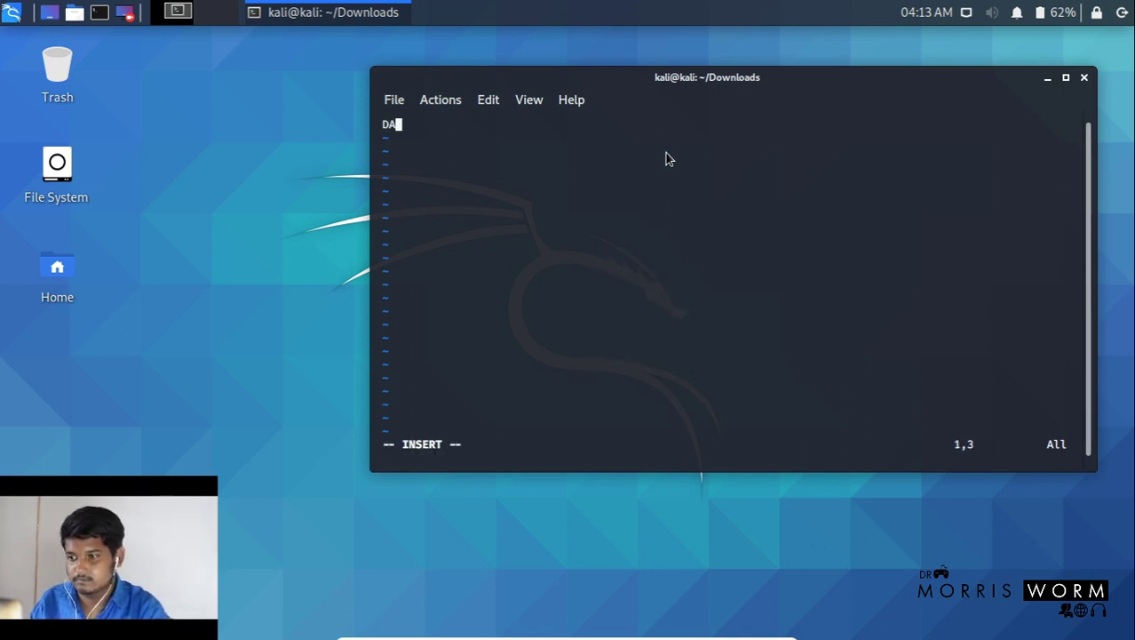
key("BackSpace")
key("BackSpace")
type("q")
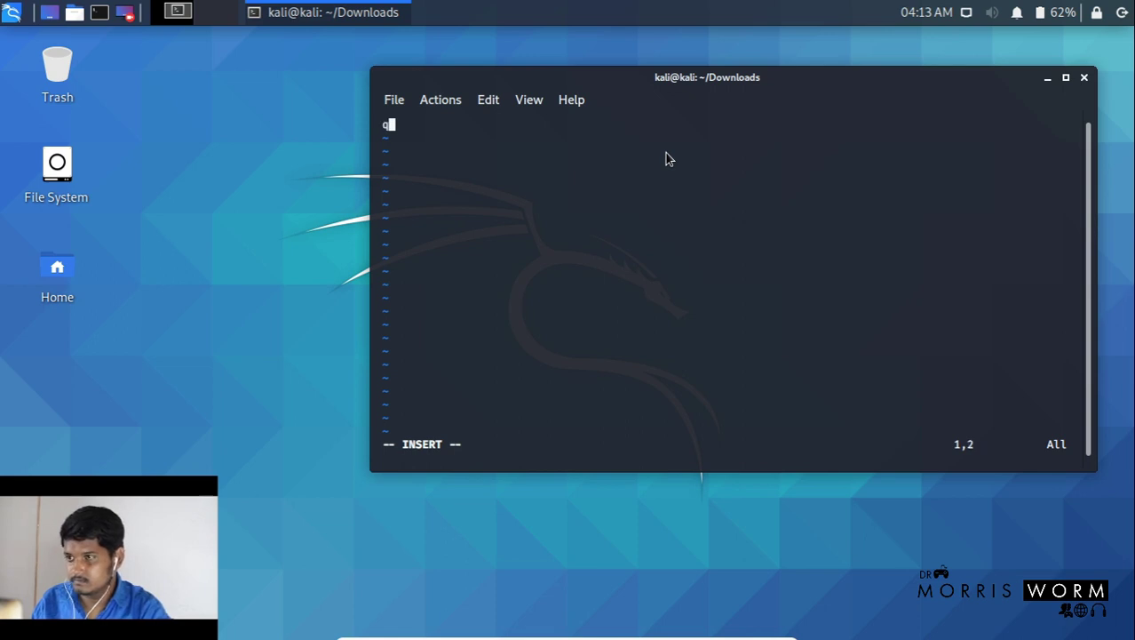
key("Return")
key("Return")
key("Return")
key("Return")
key("Escape")
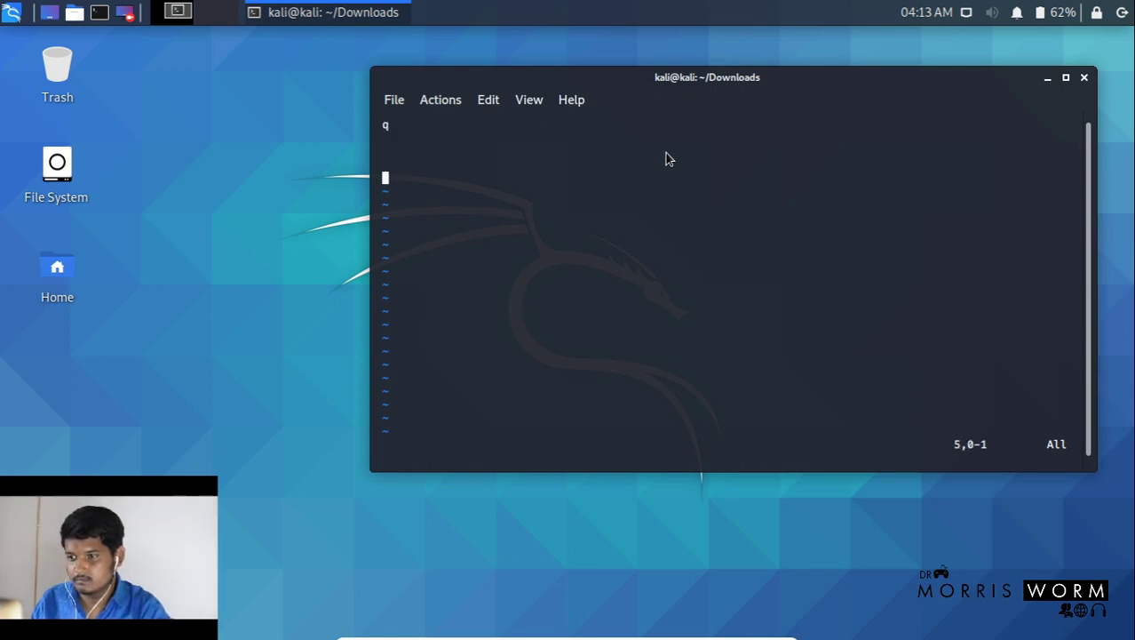
Switch vi to replace mode and move the cursor up to line 3
key("i")
key("Insert")
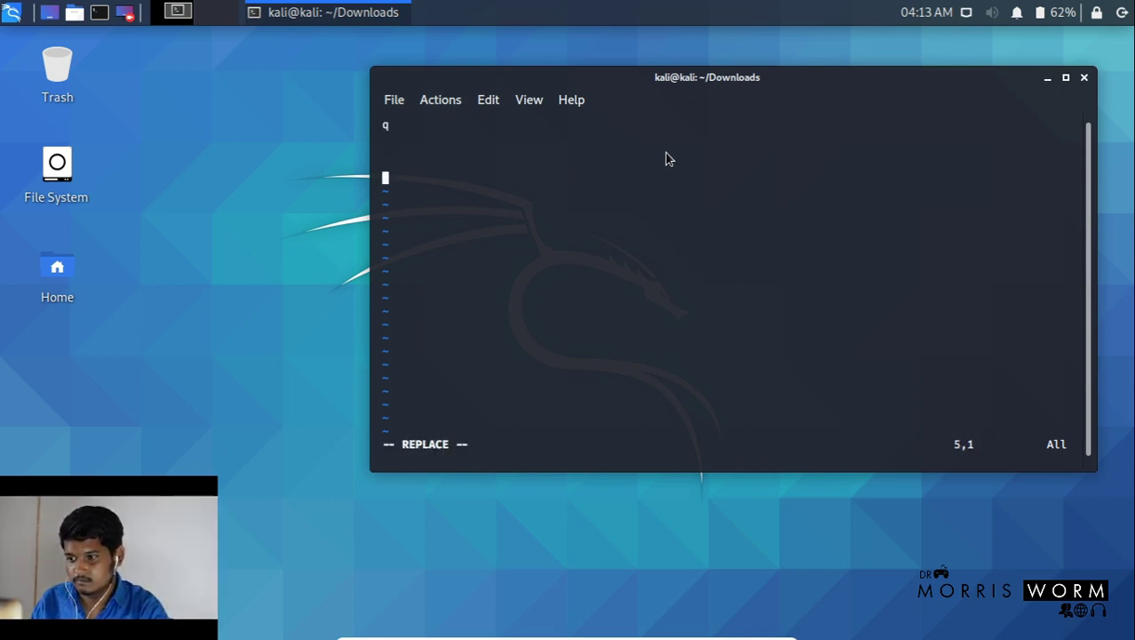
key("Insert")
key("Insert")
key("Up")
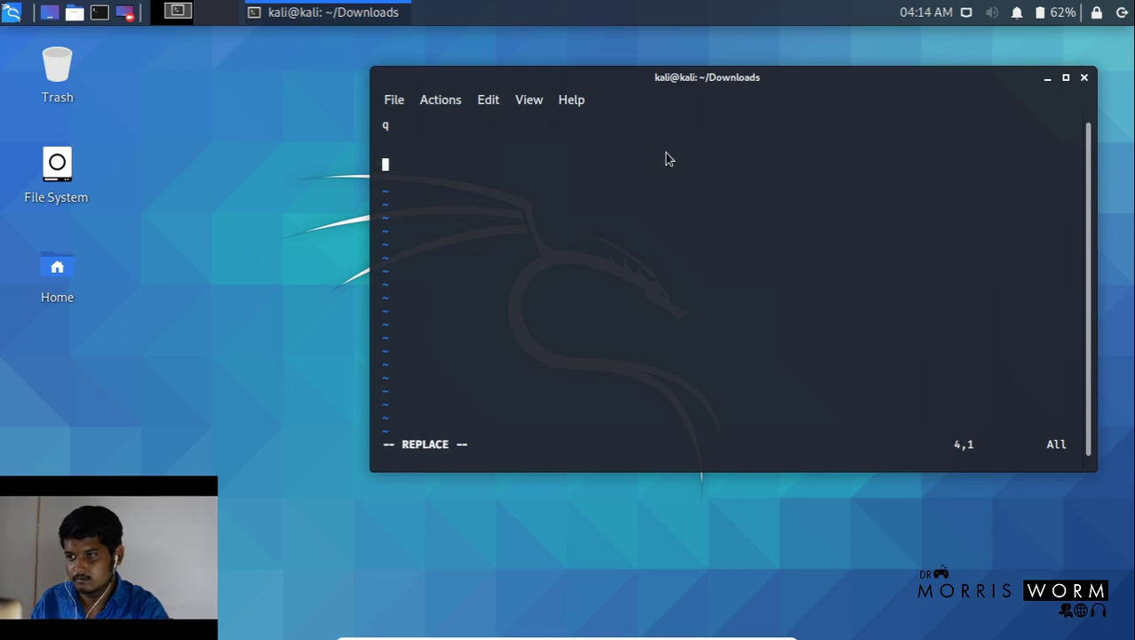
key("Up")
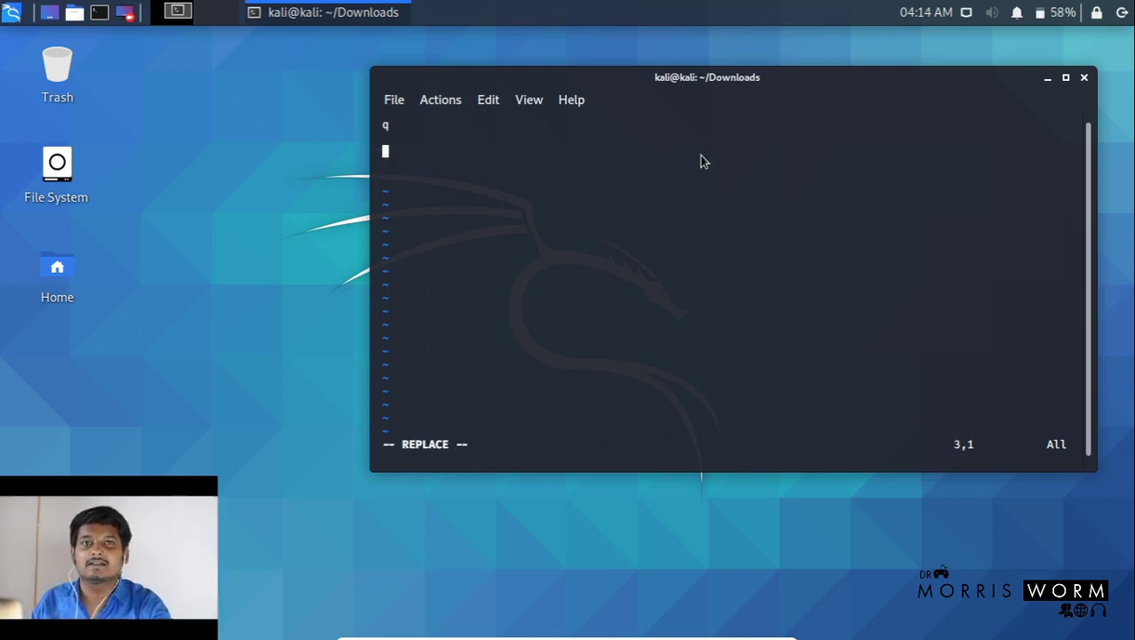
Close the terminal running vi and list the home folder's contents in a new terminal window
left_click(1085, 78)
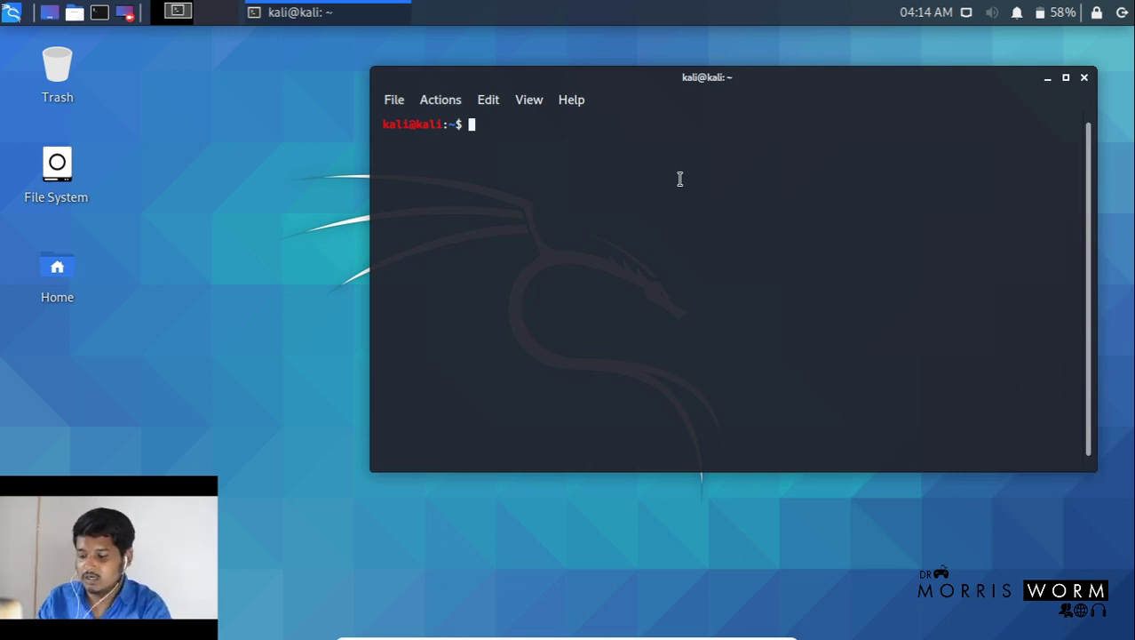
type("LS")
key("Return")
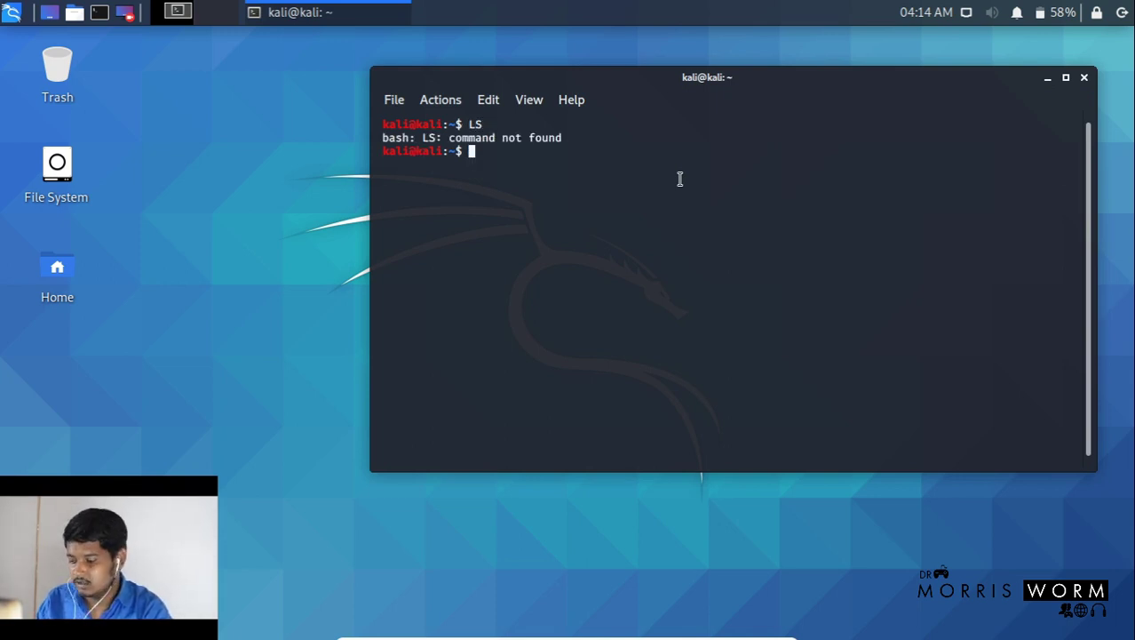
type("ls")
key("Return")
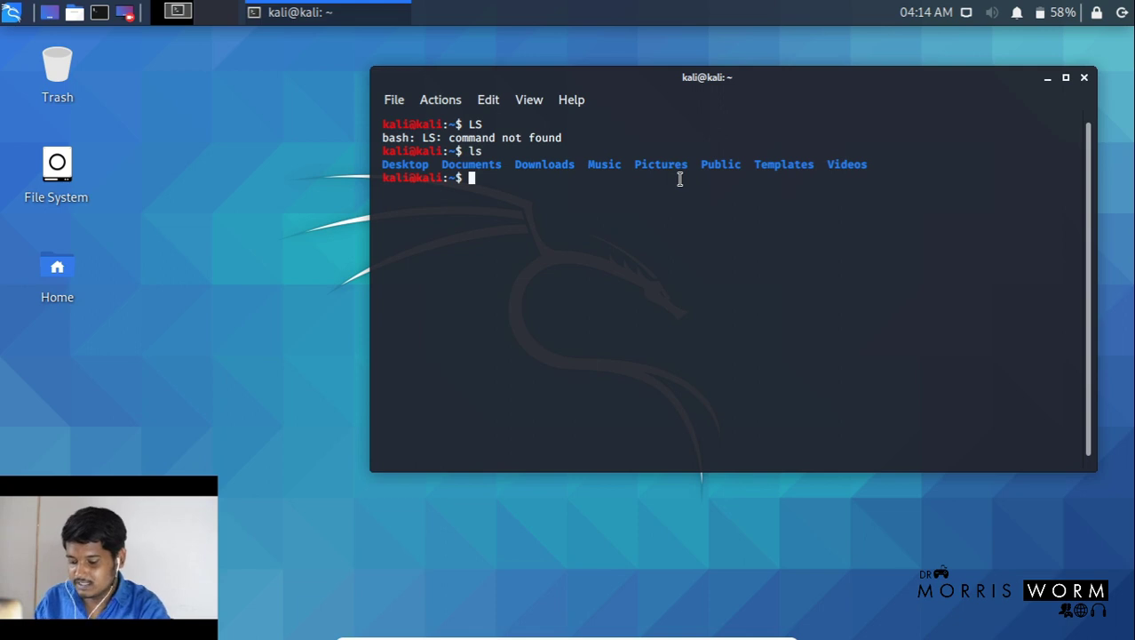
Change the working directory from the home folder to Downloads with the cd command
type("cd ")
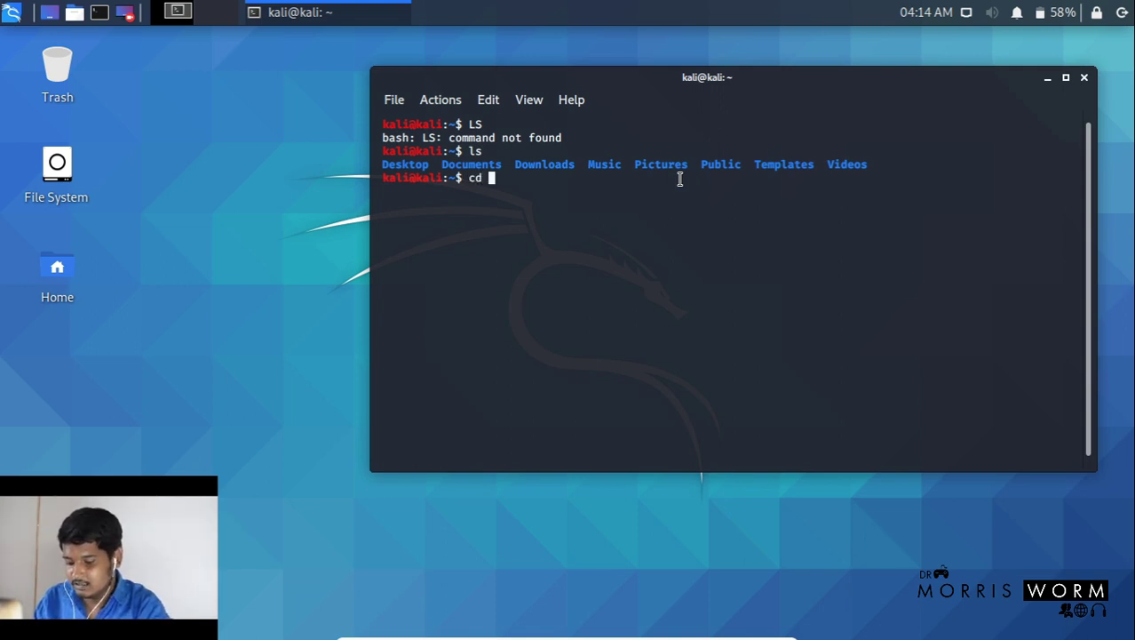
type("down")
key("BackSpace")
key("BackSpace")
key("BackSpace")
key("BackSpace")
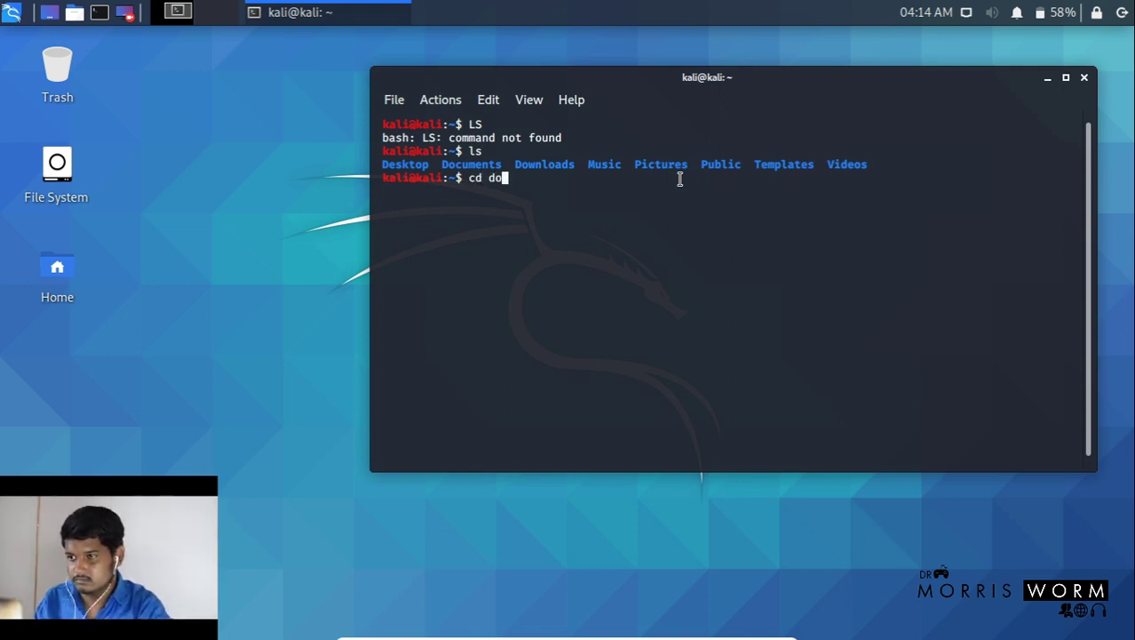
type("Dpo")
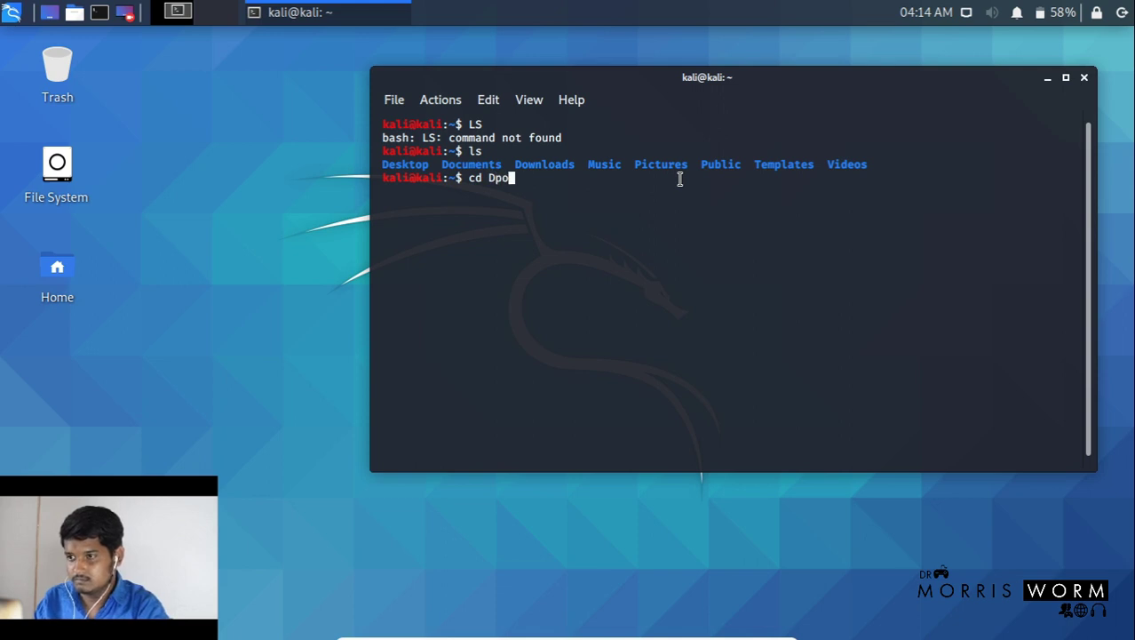
type("w")
key("BackSpace")
key("BackSpace")
key("BackSpace")
type("ownload")
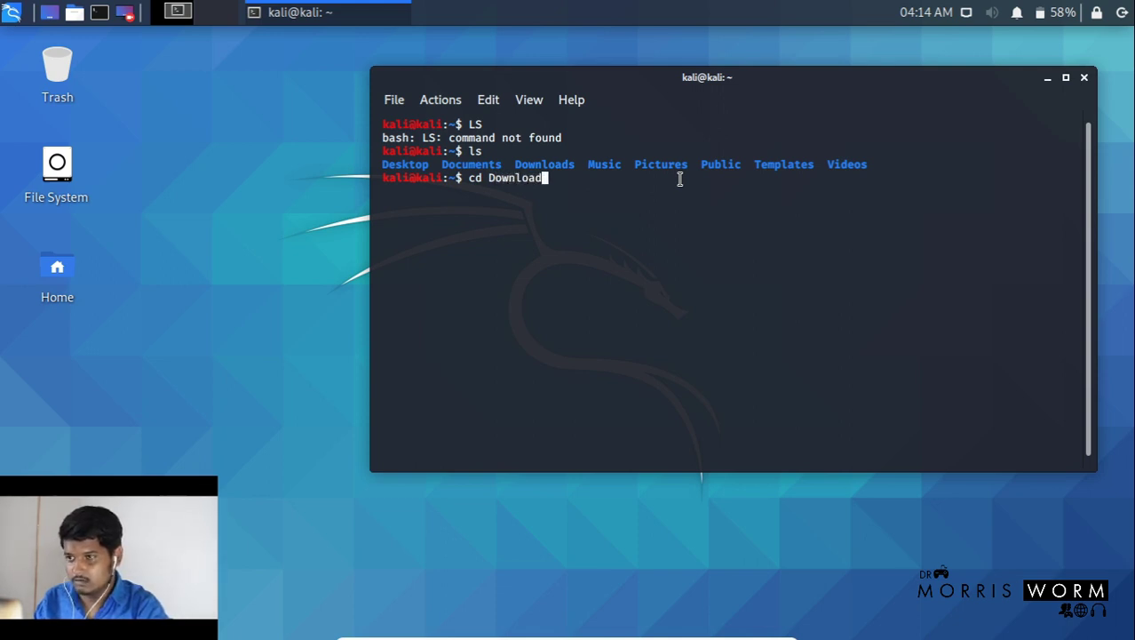
type("s")
key("Tab")
key("Return")
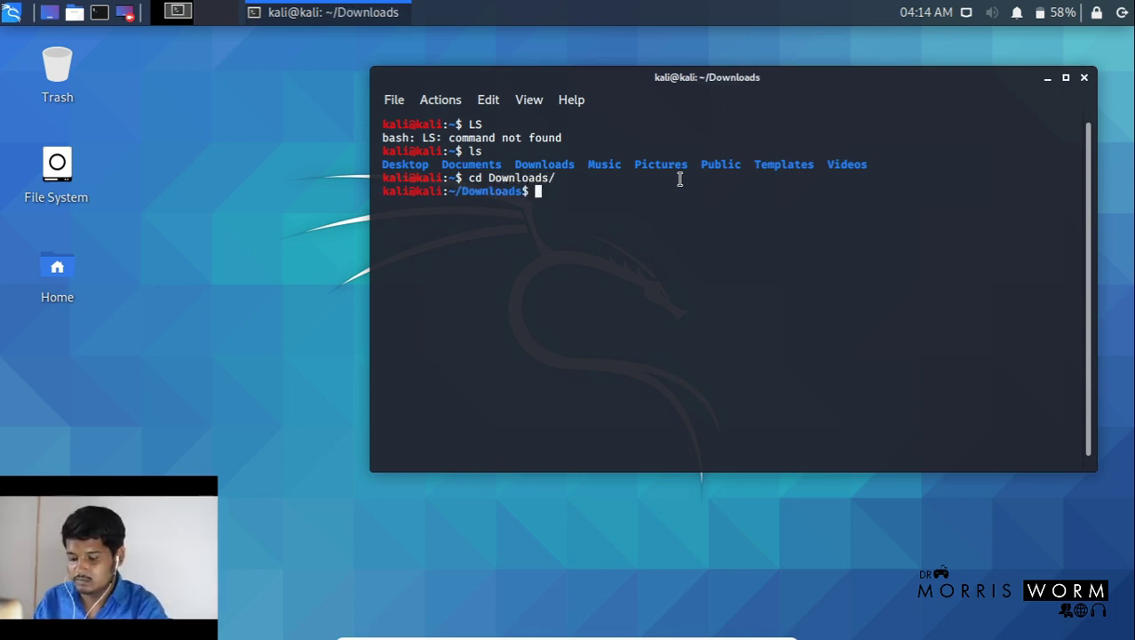
List the contents of the Downloads folder with ls and add three empty prompt lines
type("ls")
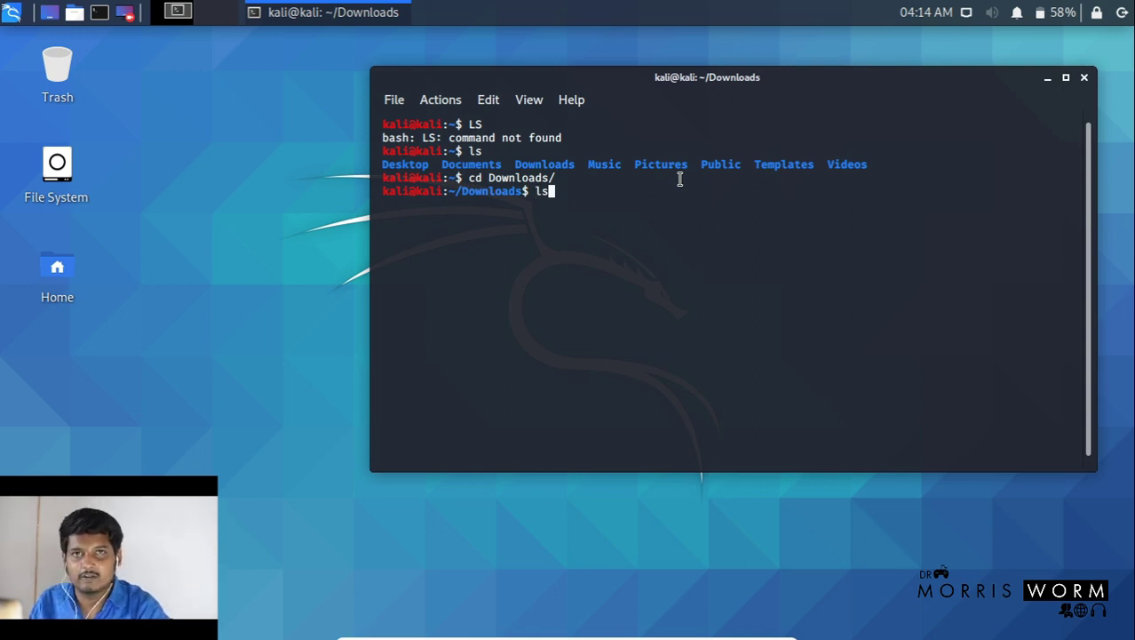
key("Return")
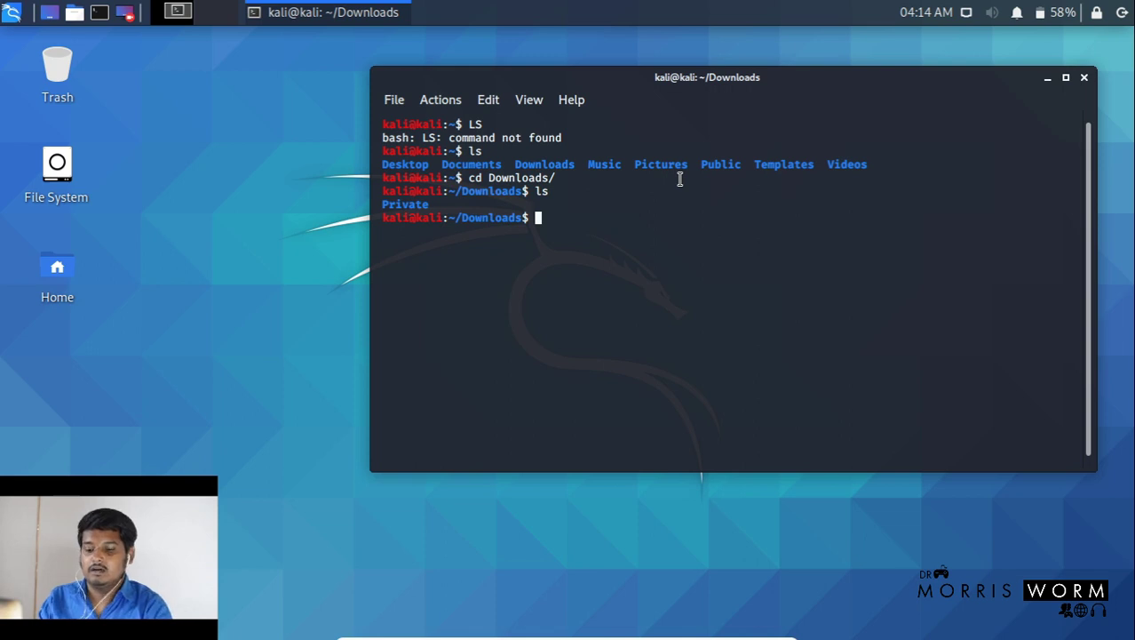
key("Return")
key("Return")
key("Return")
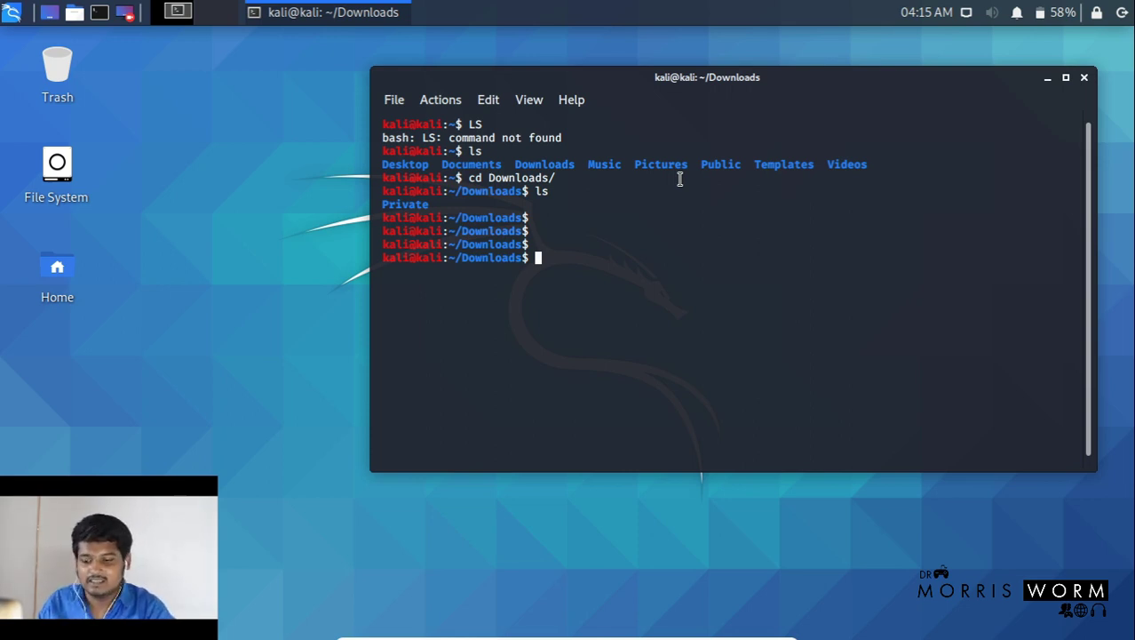
Close the current terminal and try running apt-get update without sudo in a new terminal window
left_click(1083, 77)
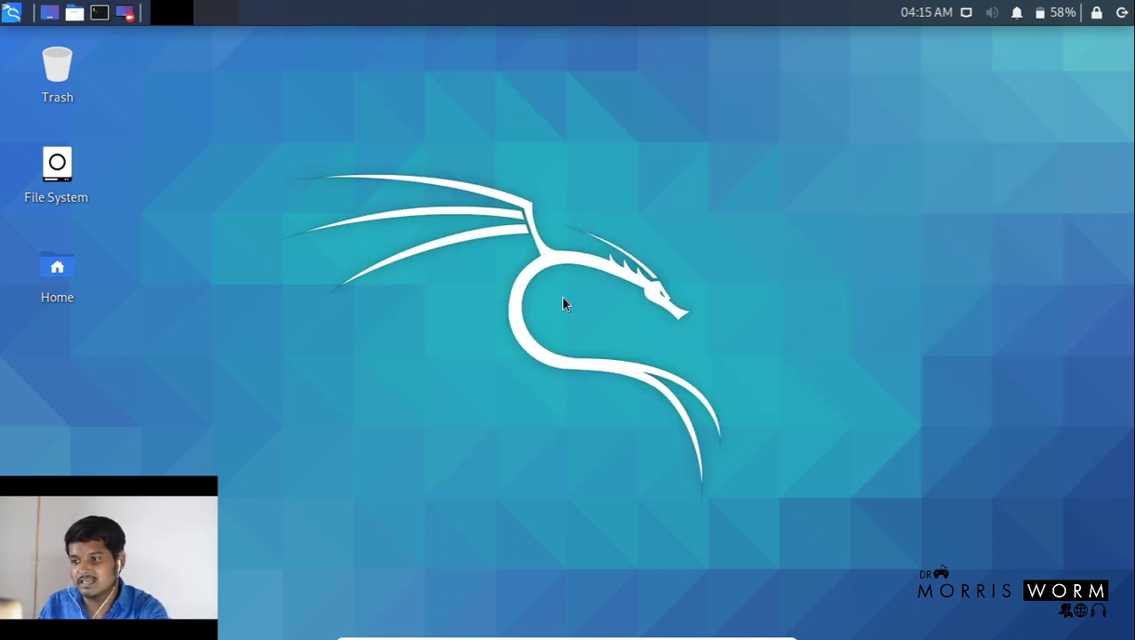
key("ctrl+alt+t")
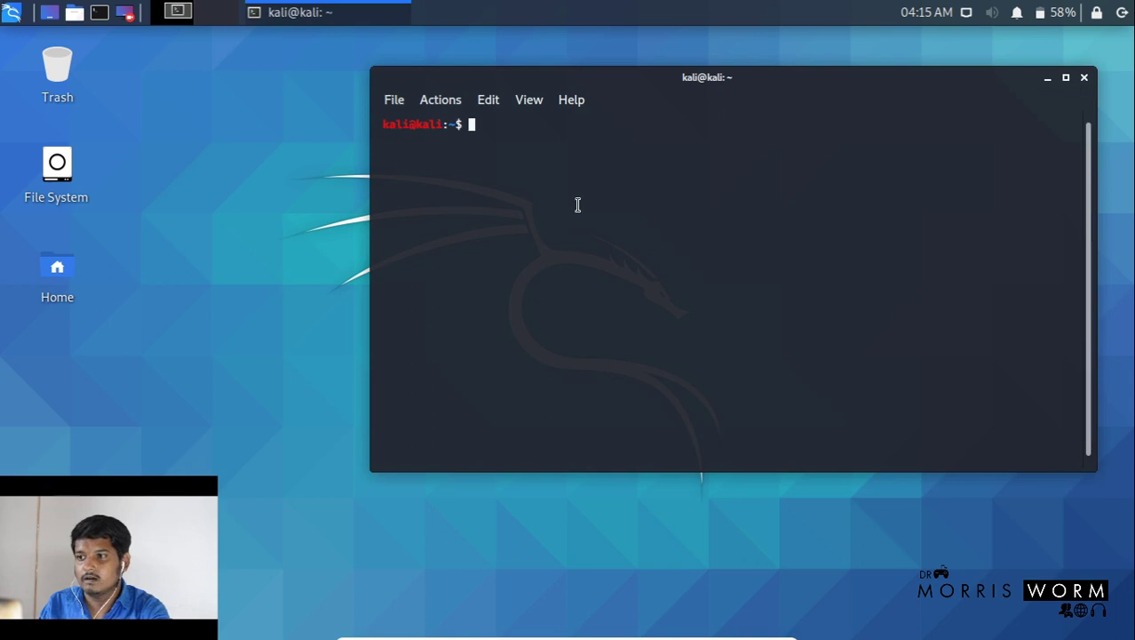
type("apt")
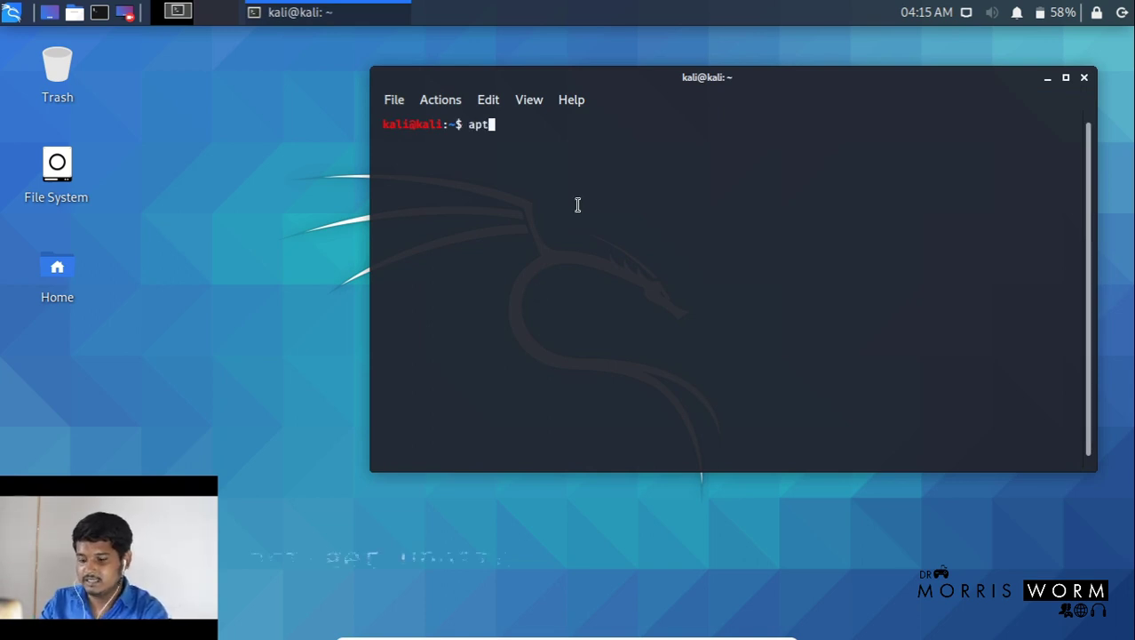
type("-get update")
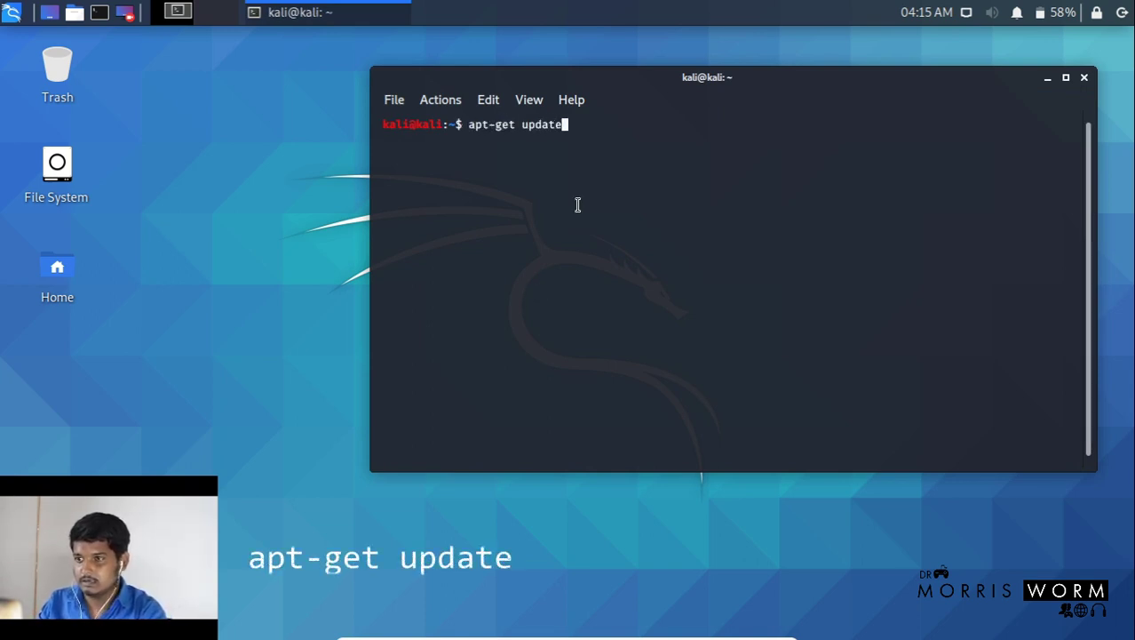
key("Return")
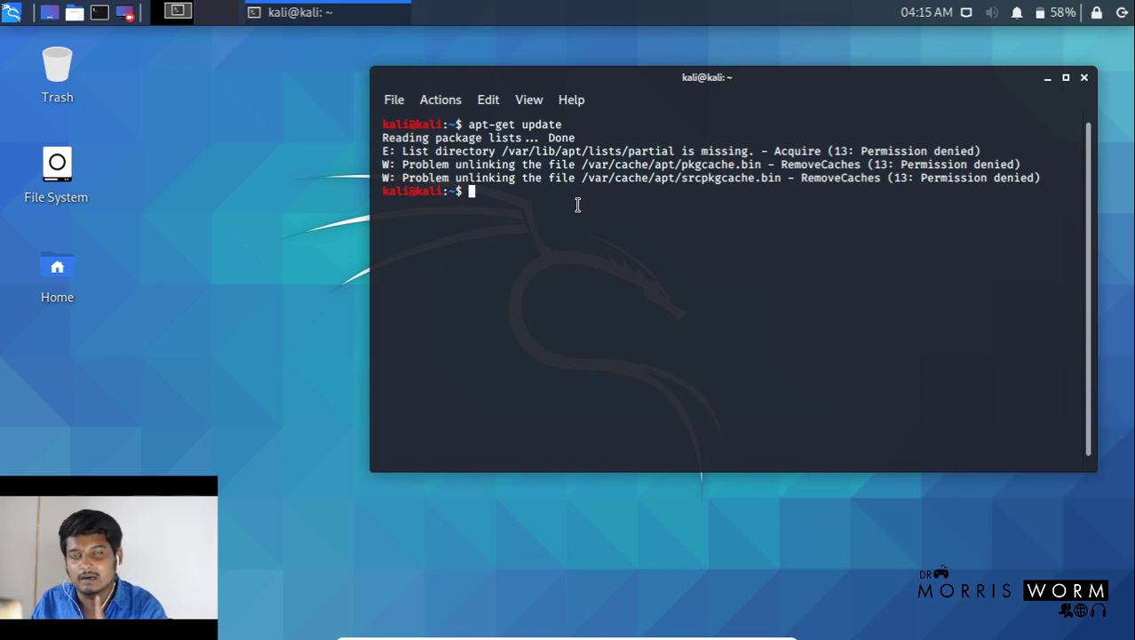
Run sudo apt-get update and authenticate with the account password
type("sudo ")
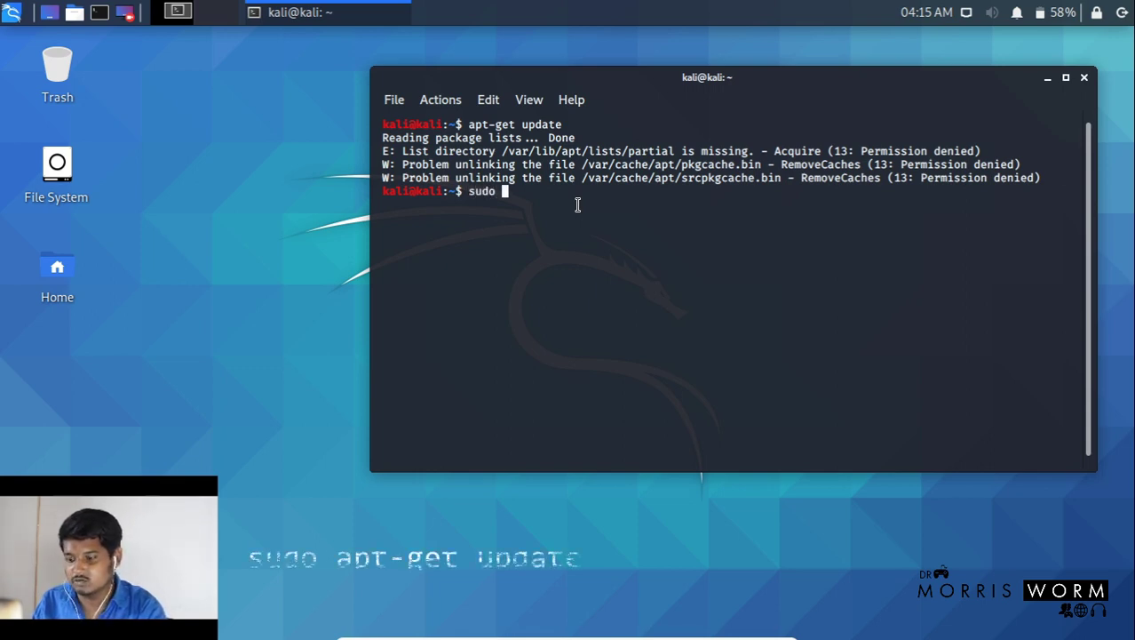
type("apt-get updaty")
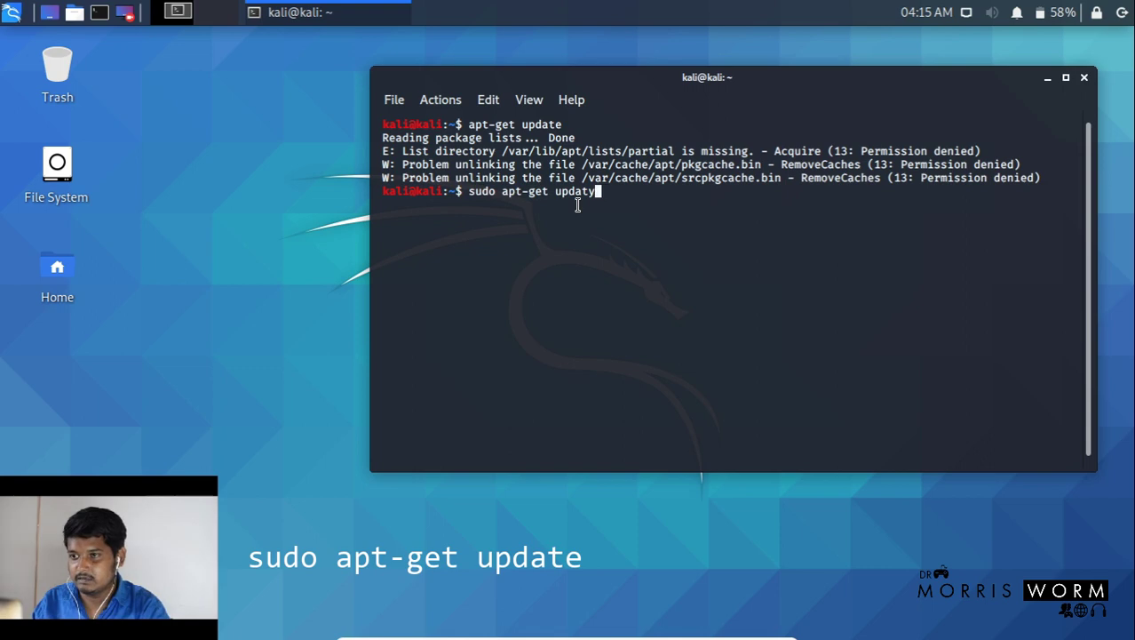
key("BackSpace")
type("e")
key("Return")
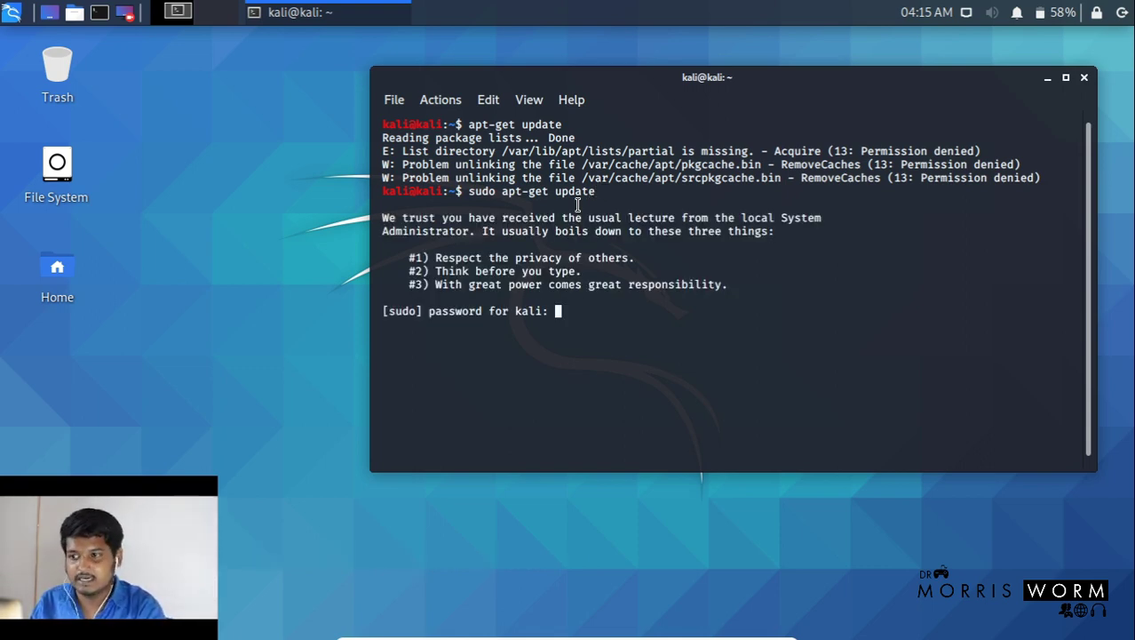
key("Return")
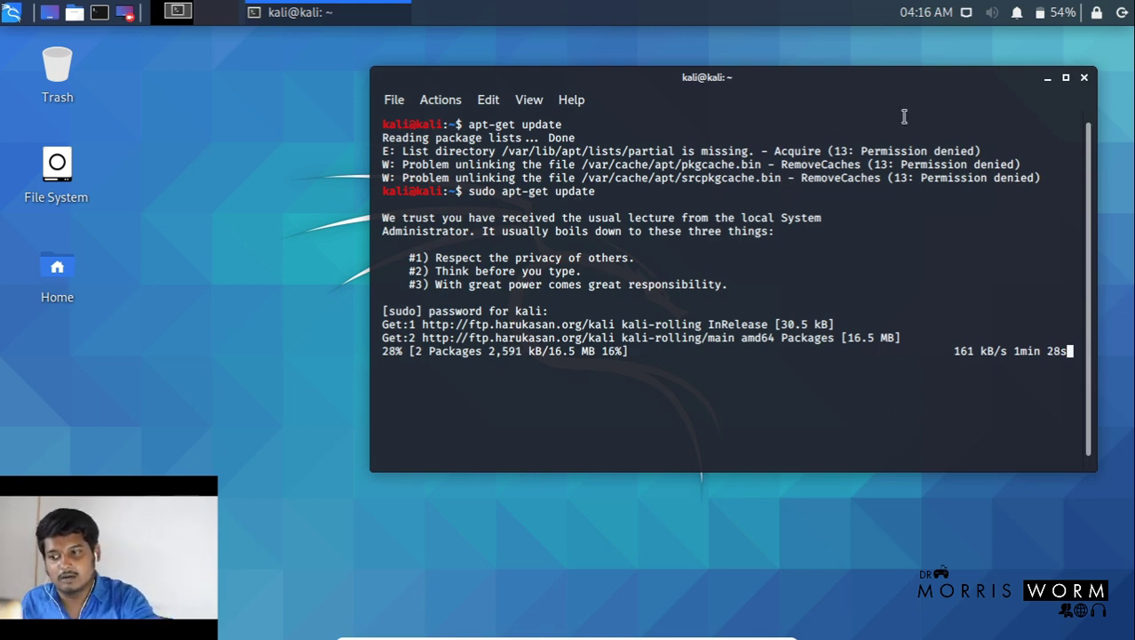
Close the terminal running the package update, open a new terminal window and minimize it
left_click(1084, 80)
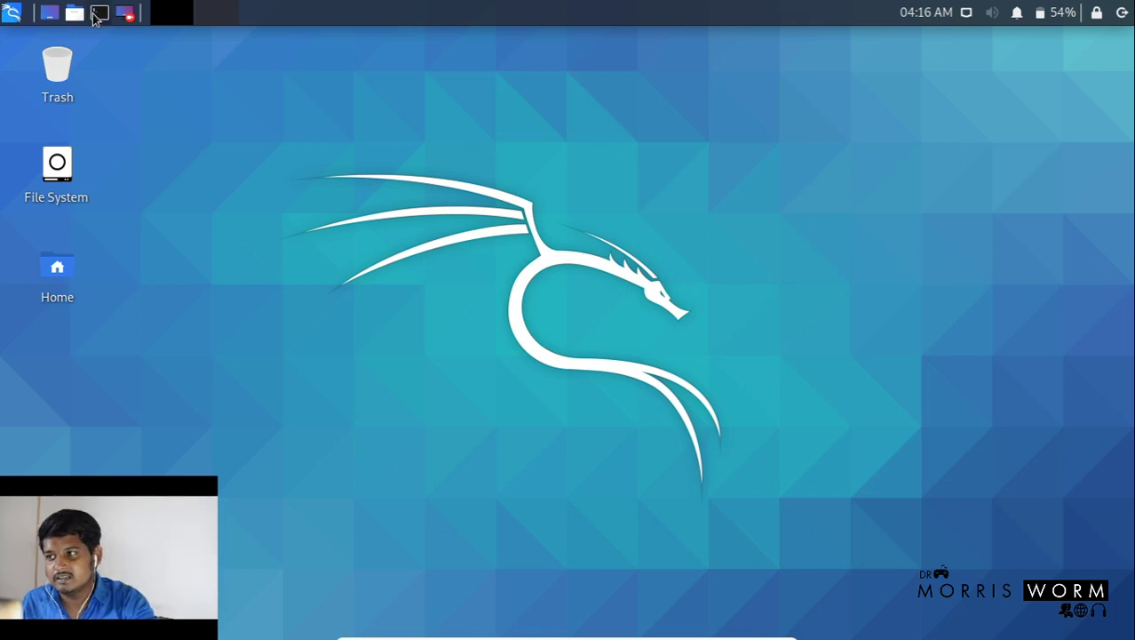
key("ctrl+alt+t")
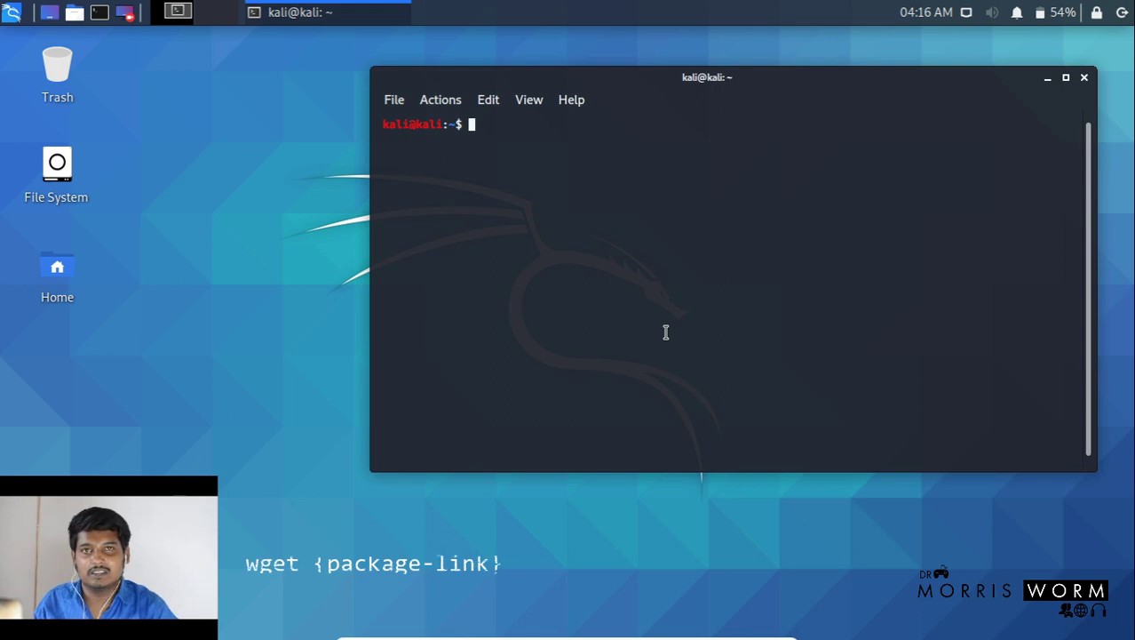
left_click(1047, 78)
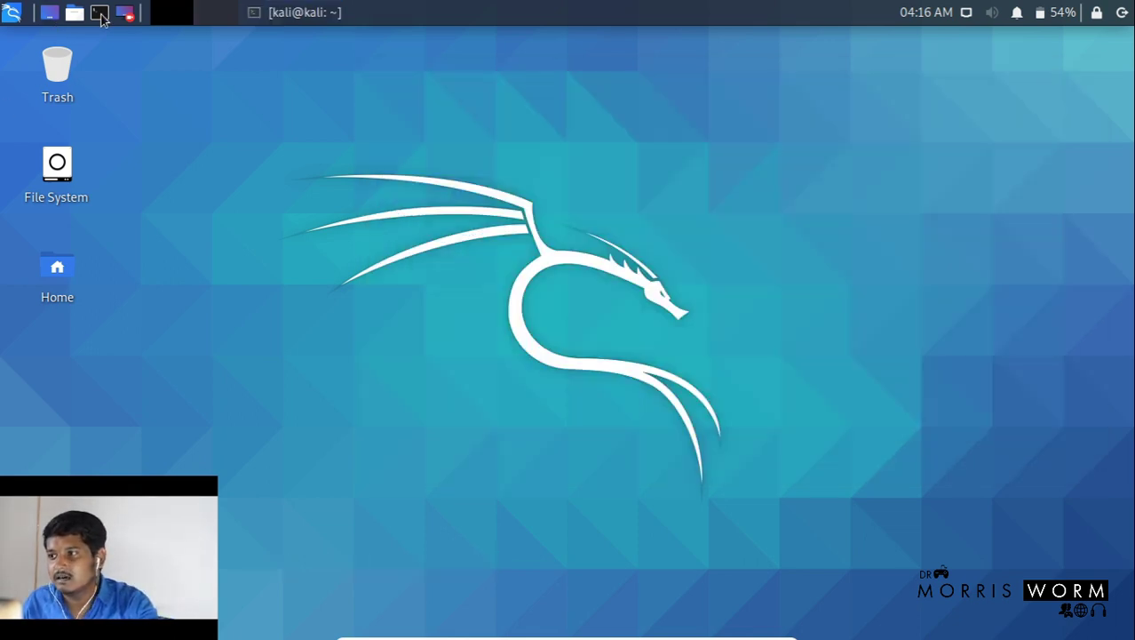
Launch the Firefox web browser and load wordpress.org in a new tab
left_click(11, 14)
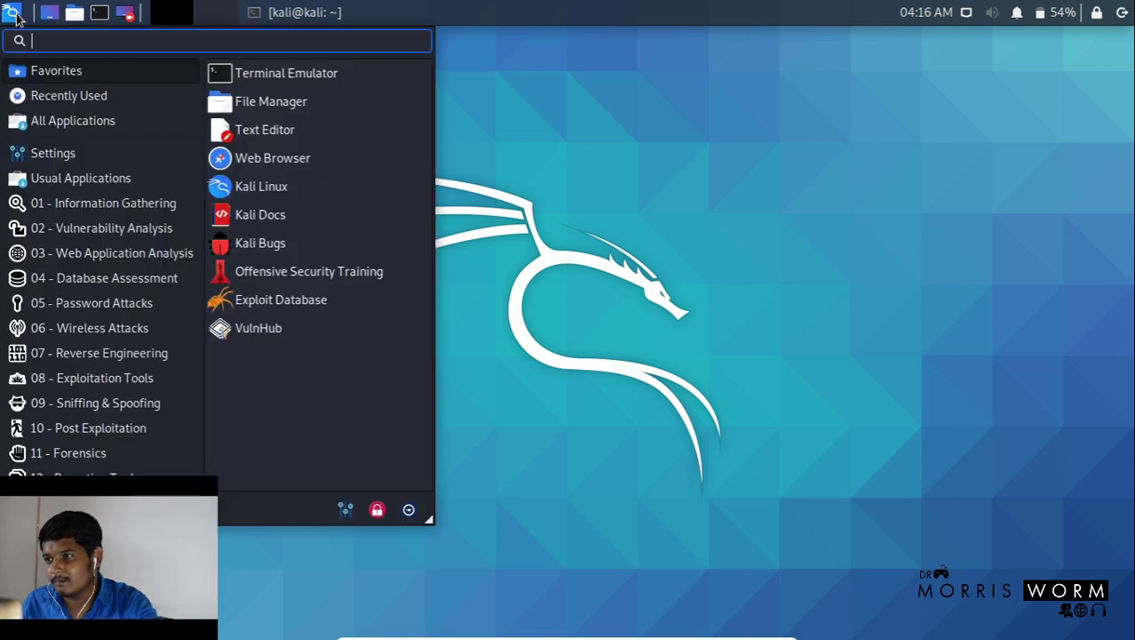
left_click(641, 204)
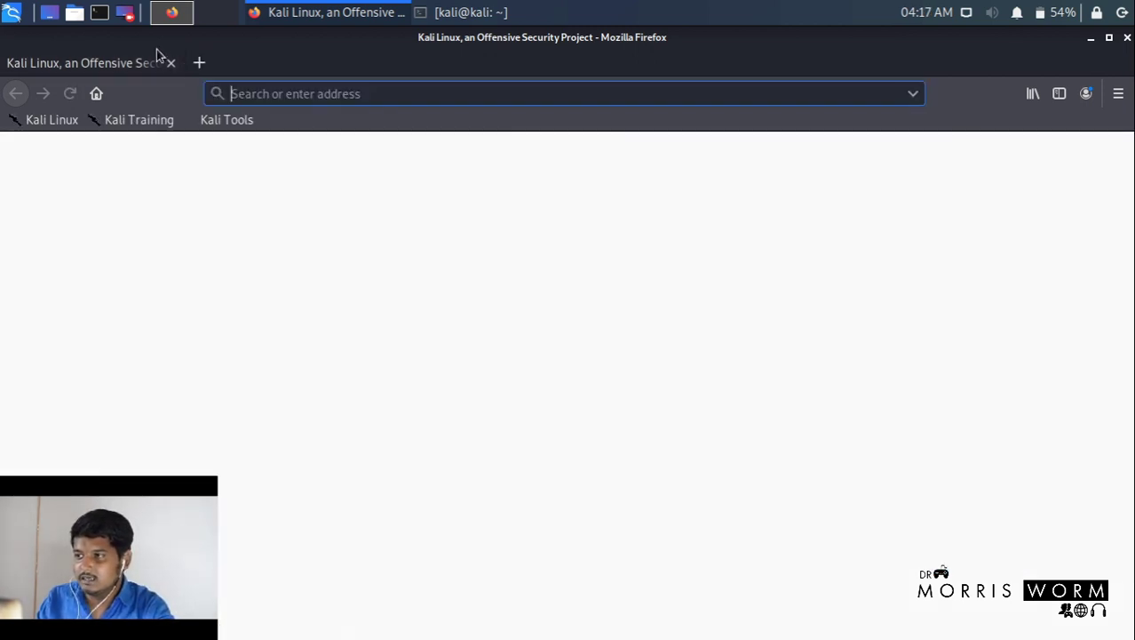
left_click(199, 63)
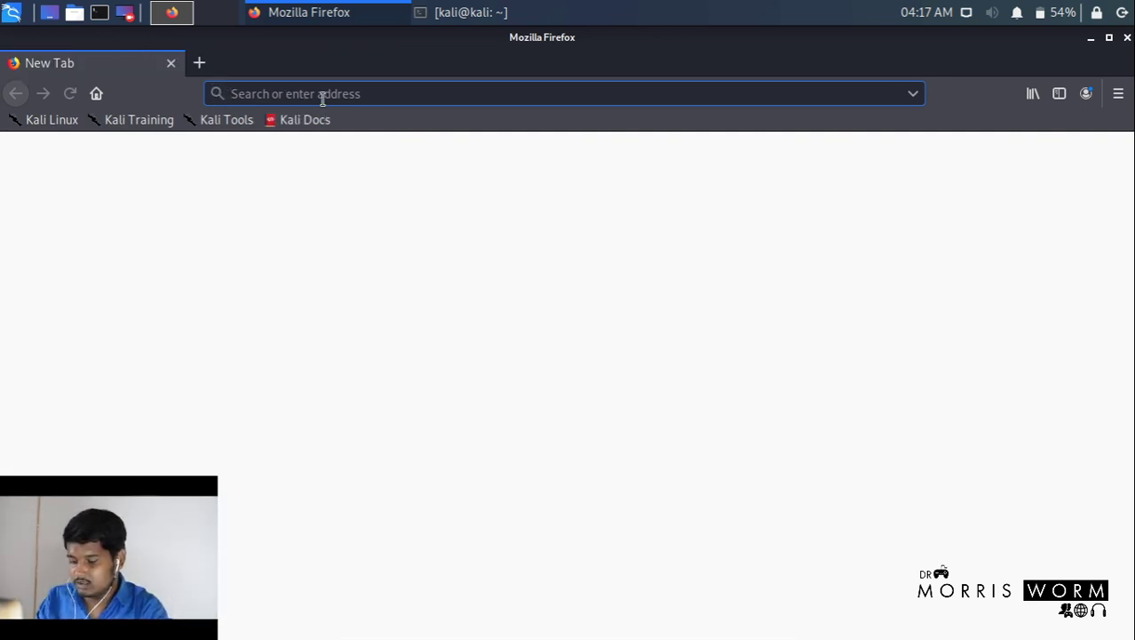
type("wordpress.")
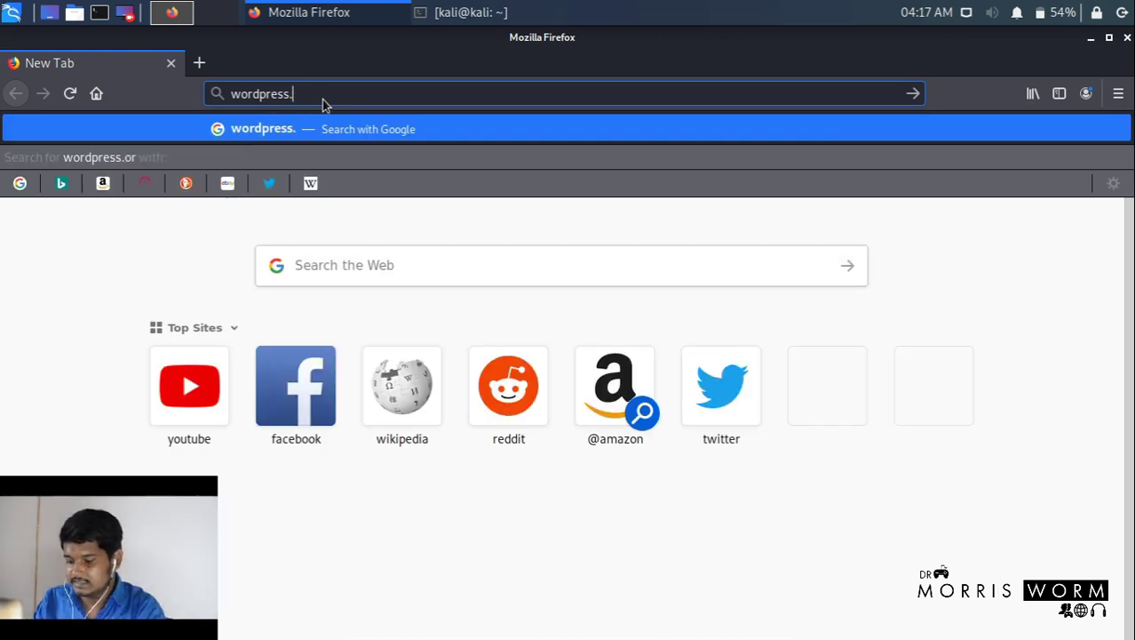
type("org")
key("Return")
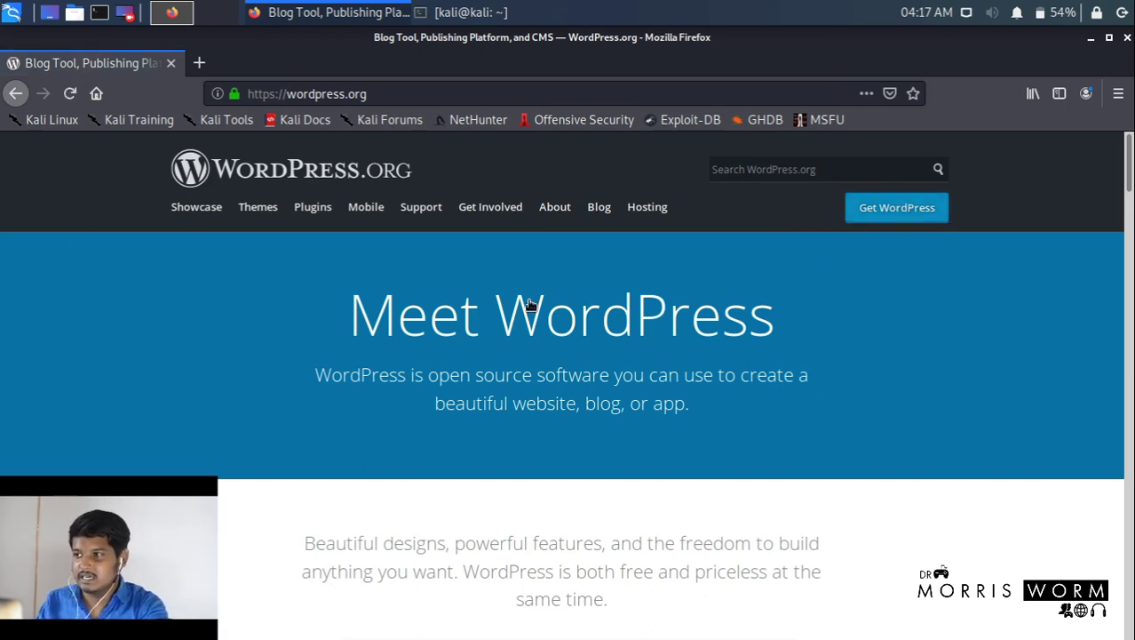
Look through the WordPress.org home page and open the Get WordPress download page
scroll(515, 339, "down", 3)
scroll(516, 343, "down", 14)
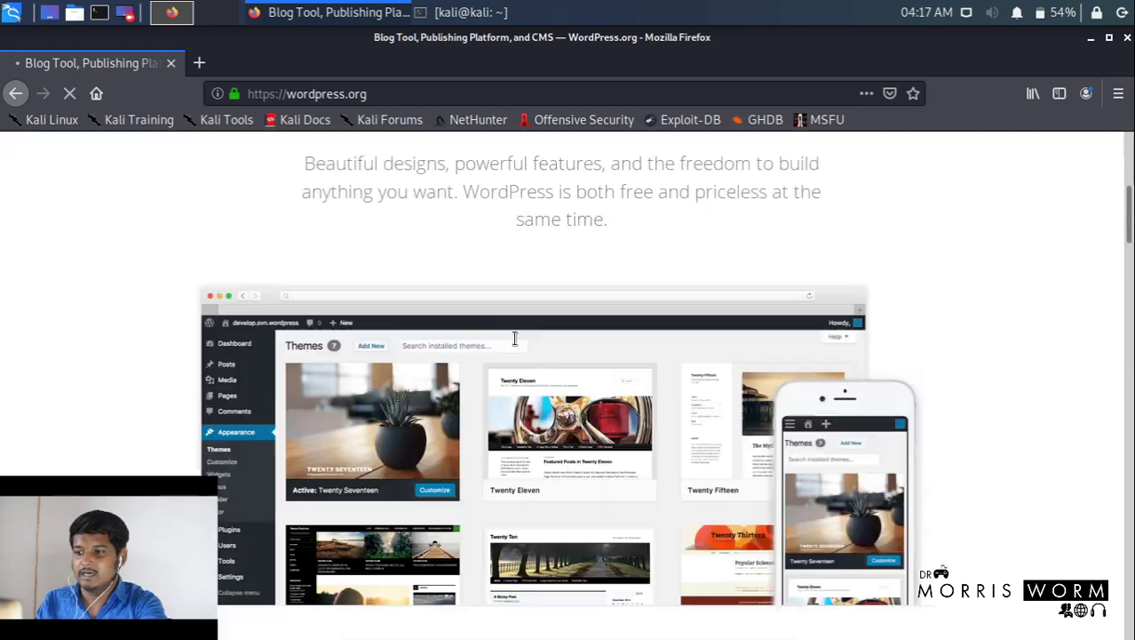
scroll(517, 344, "down", 15)
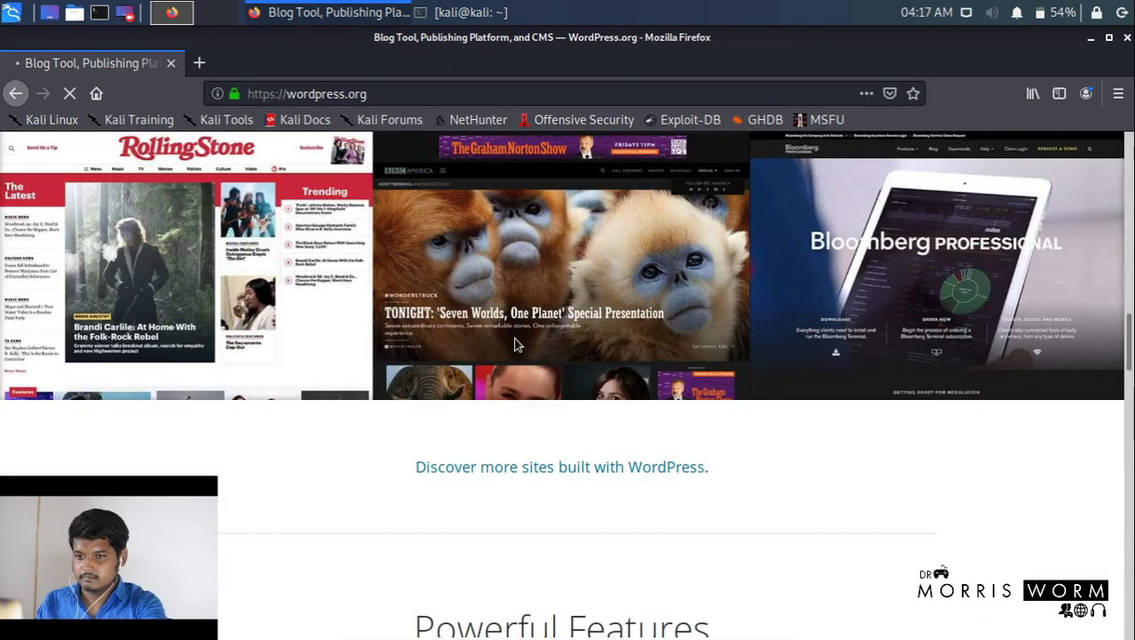
scroll(514, 345, "down", 15)
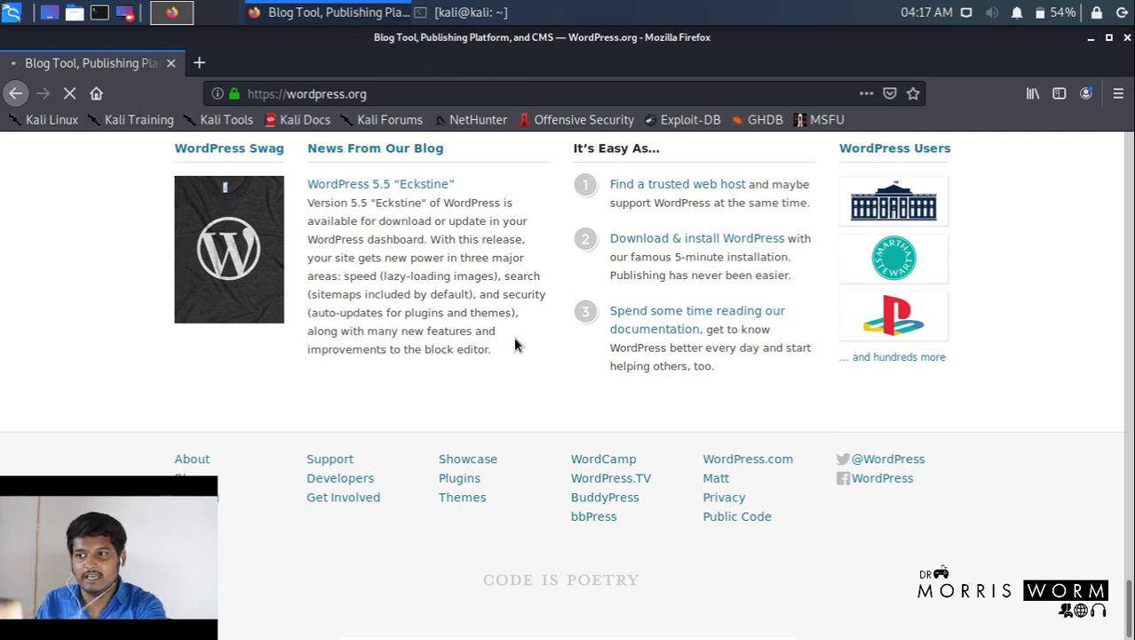
left_click_drag(1131, 614, 1132, 142)
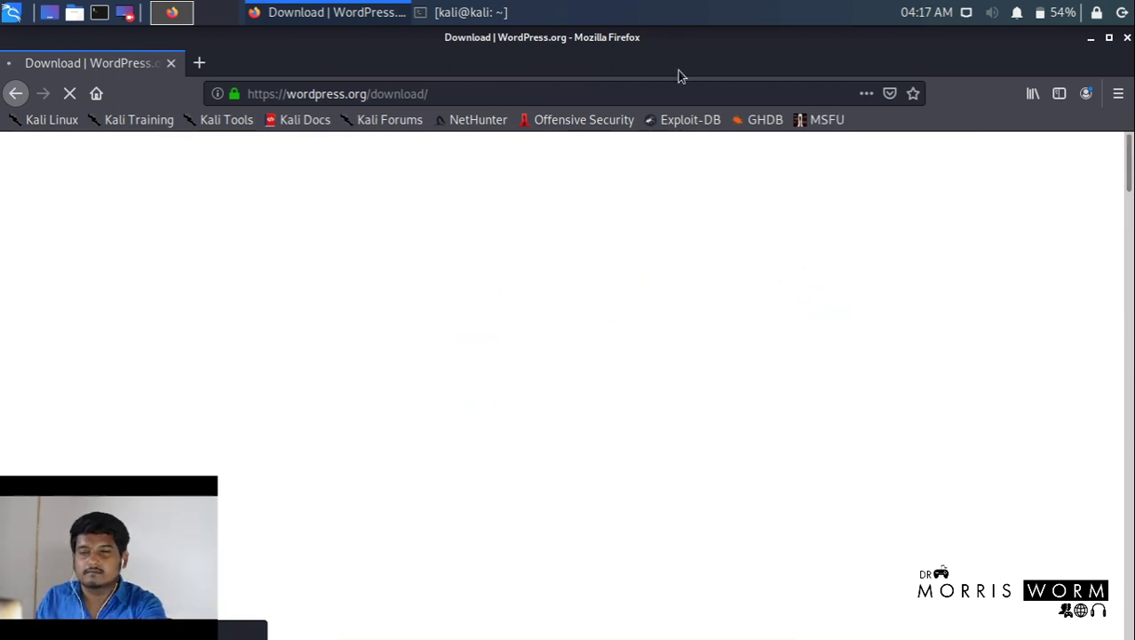
Look through the Get WordPress page and copy the link address of the .tar.gz download
scroll(580, 426, "down", 3)
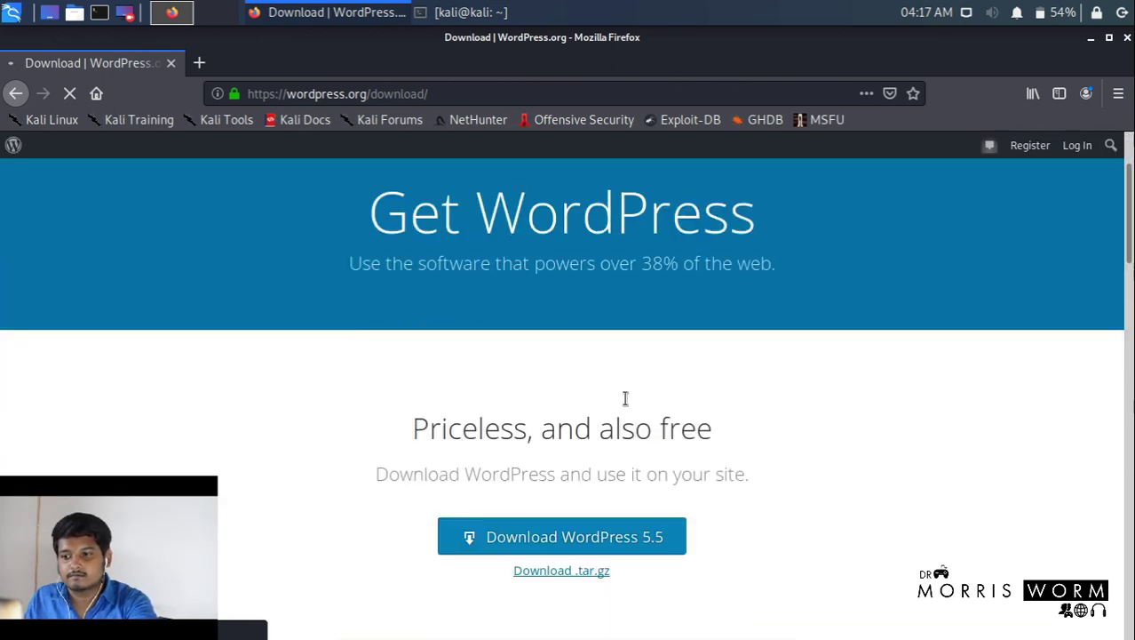
scroll(583, 421, "down", 14)
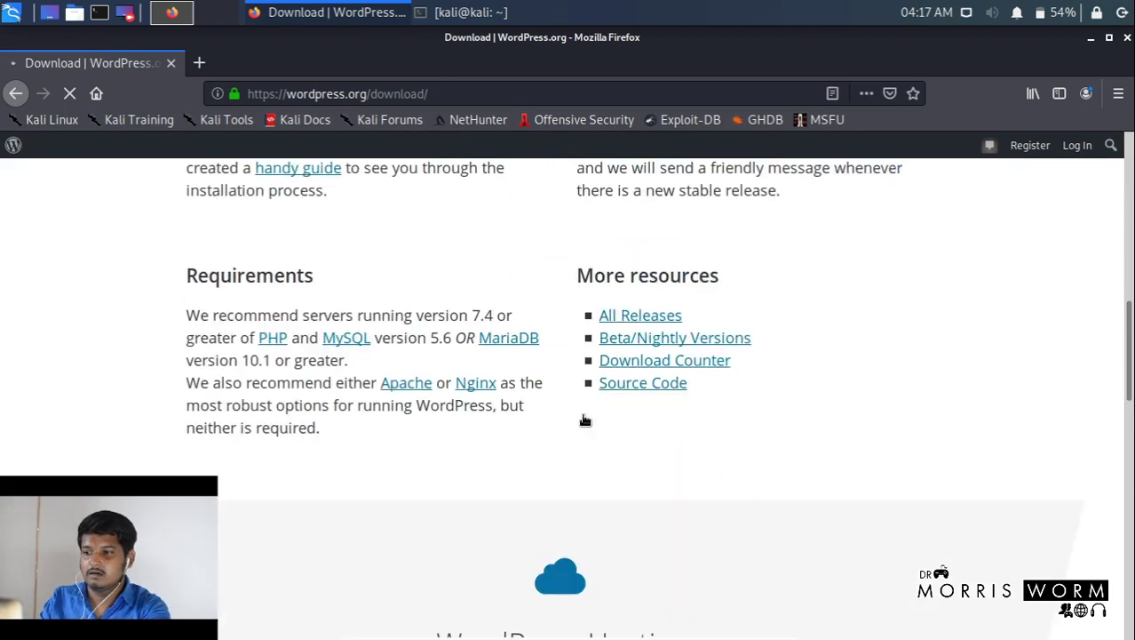
scroll(585, 420, "down", 15)
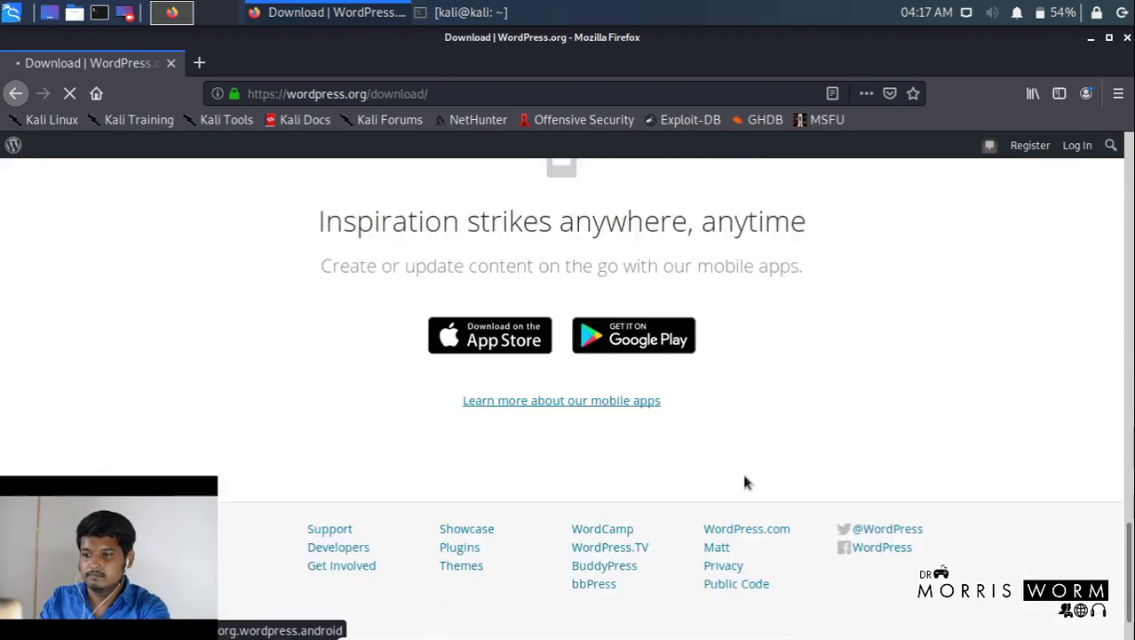
left_click_drag(1129, 551, 1129, 257)
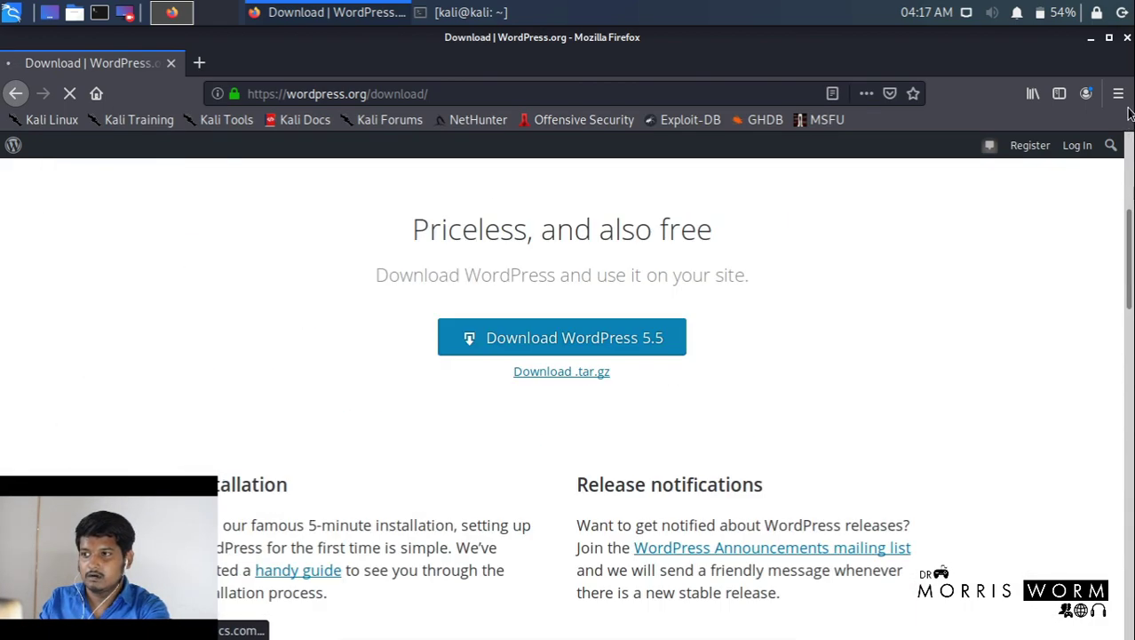
left_click_drag(1129, 113, 1131, 284)
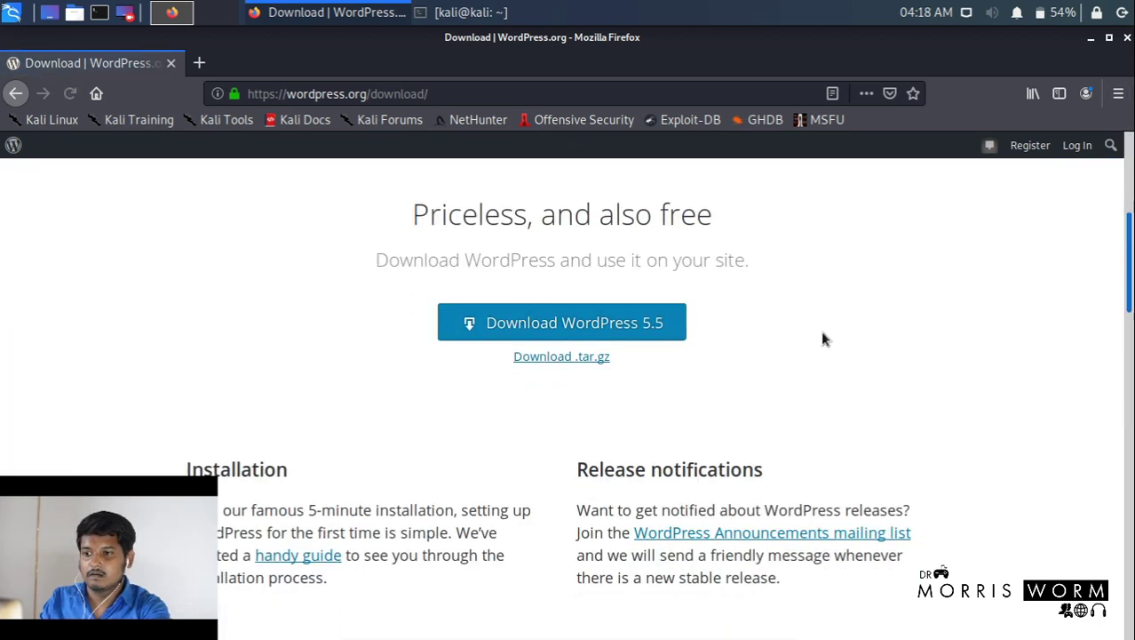
right_click(556, 359)
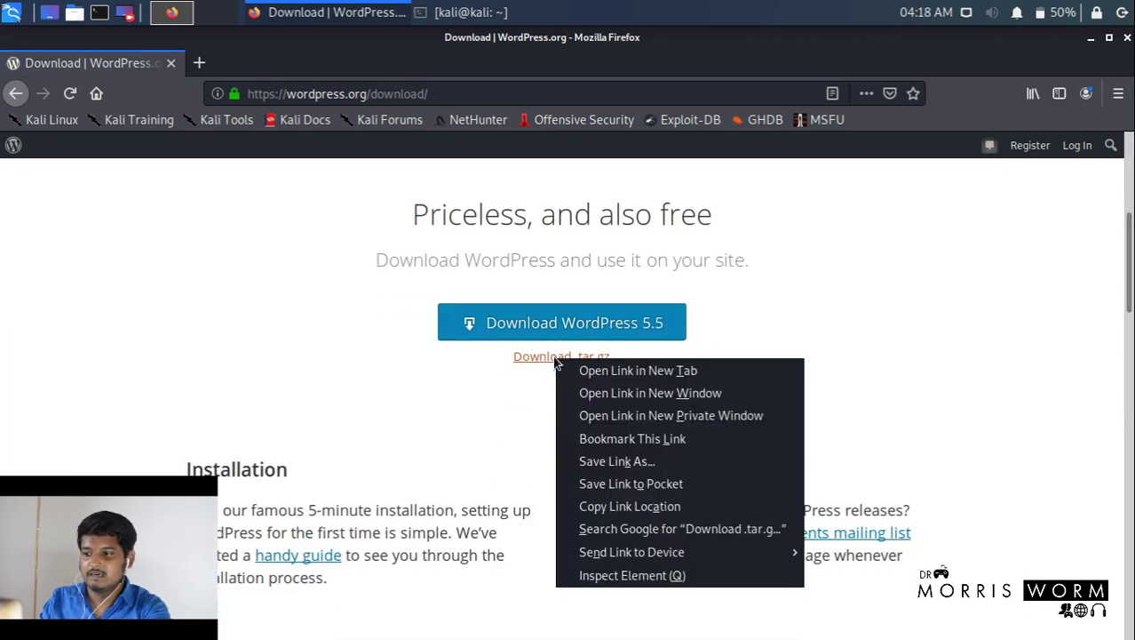
left_click(661, 506)
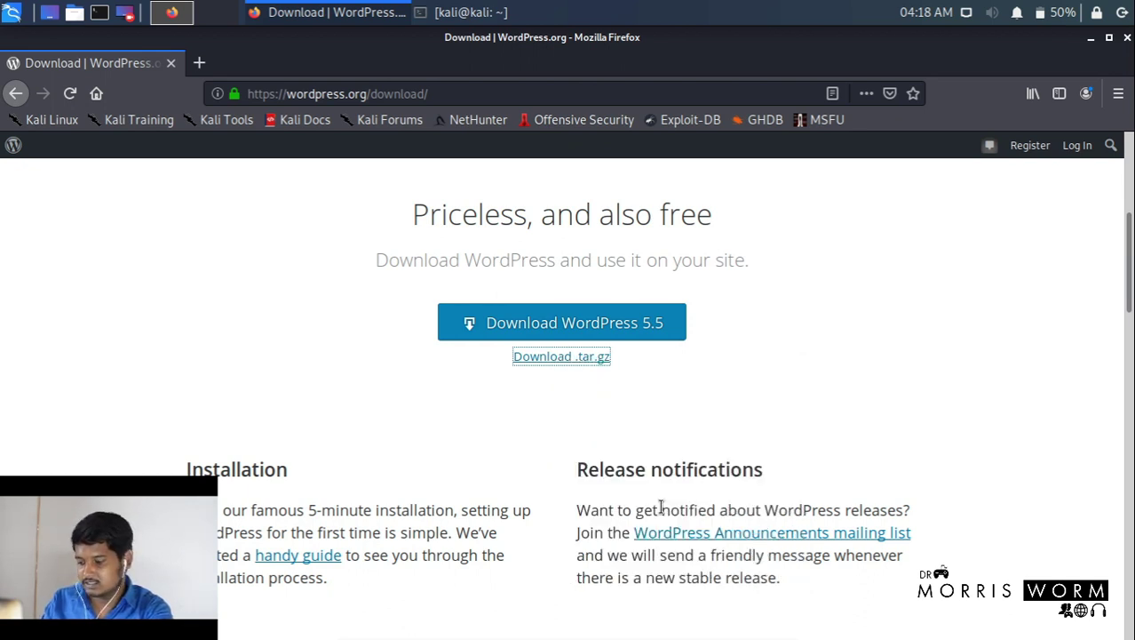
key("alt+Tab")
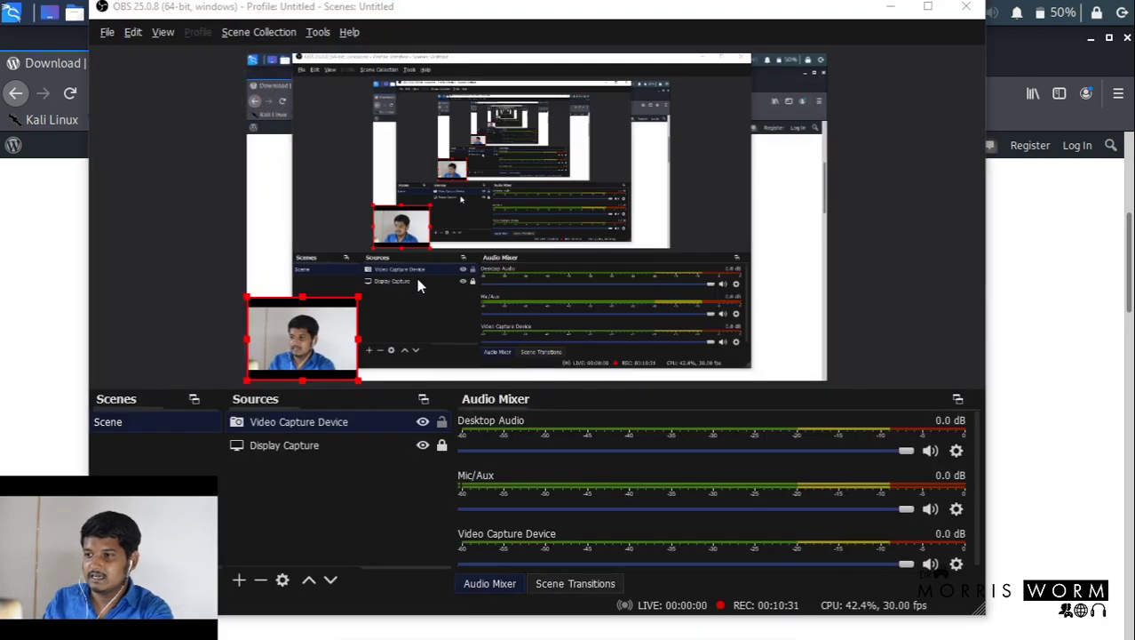
key("alt+Tab")
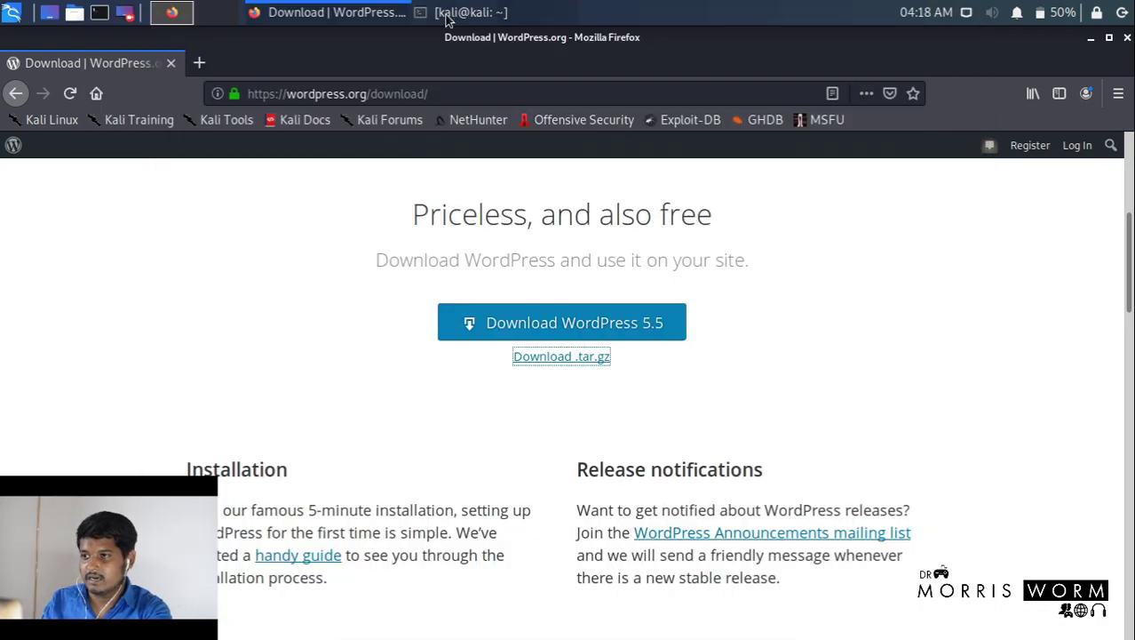
left_click(447, 16)
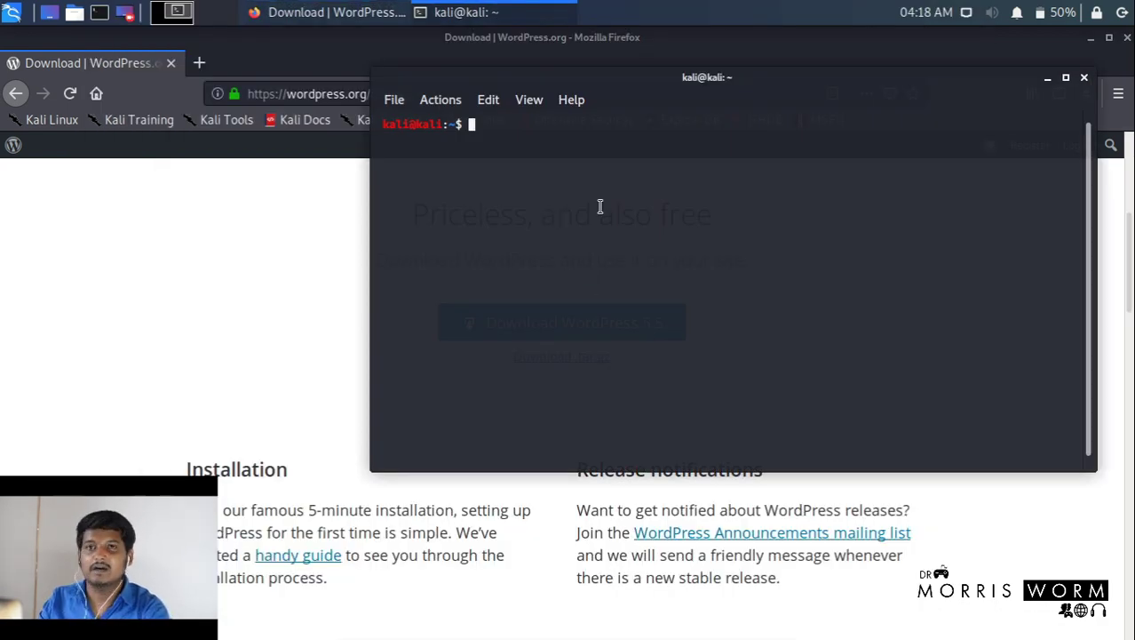
type("wget")
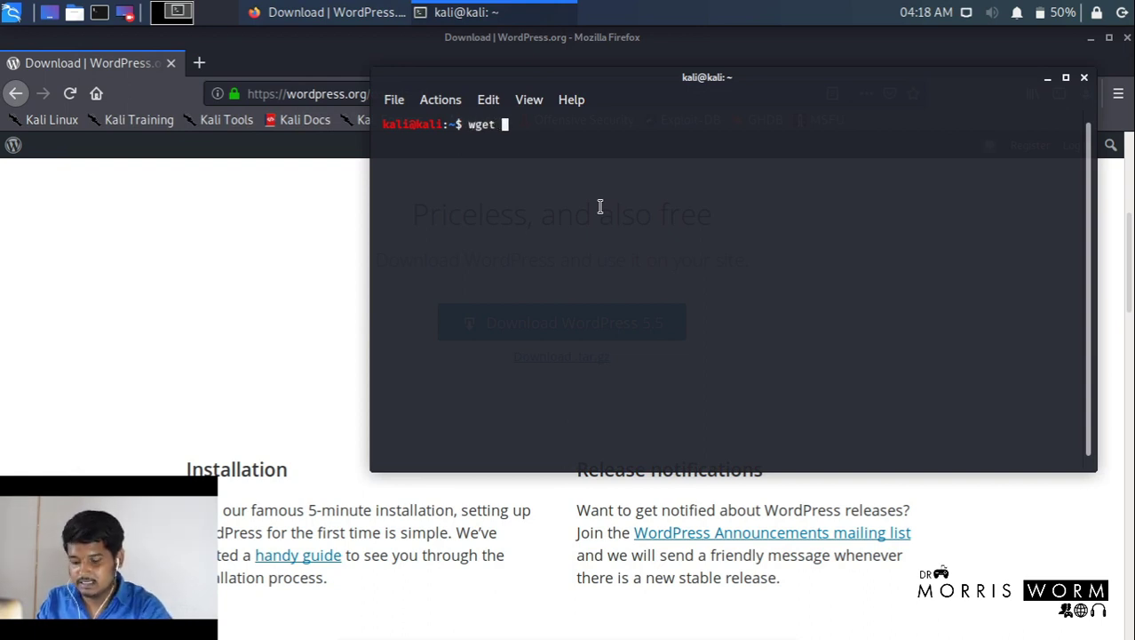
right_click(599, 206)
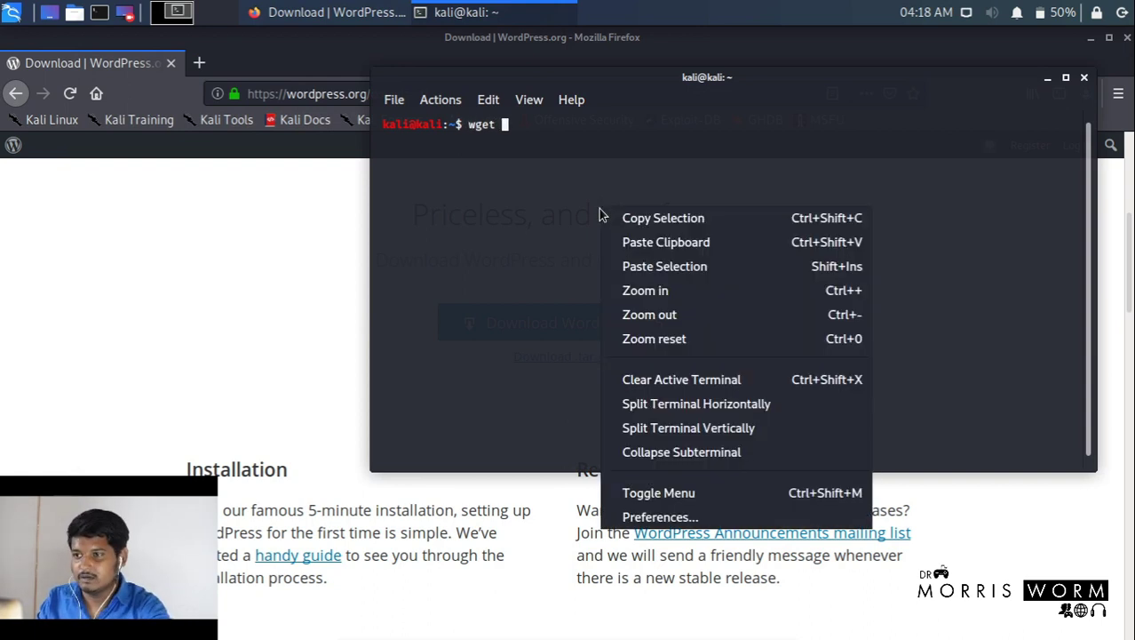
left_click(698, 243)
key("Return")
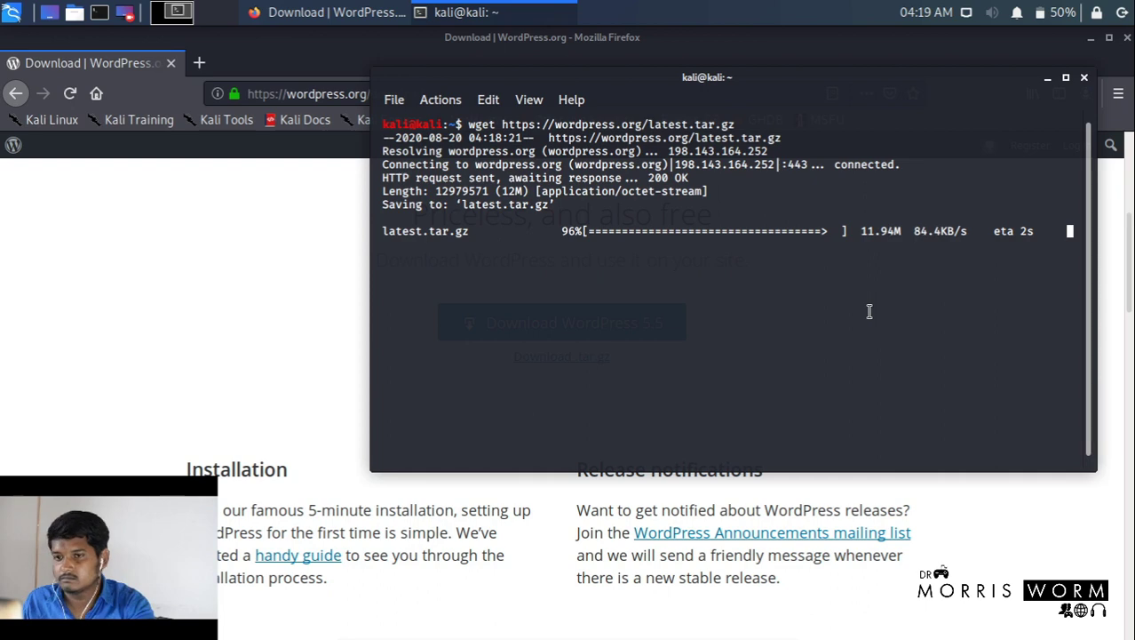
Close the terminal window and the Firefox browser to return to the desktop
left_click(1085, 79)
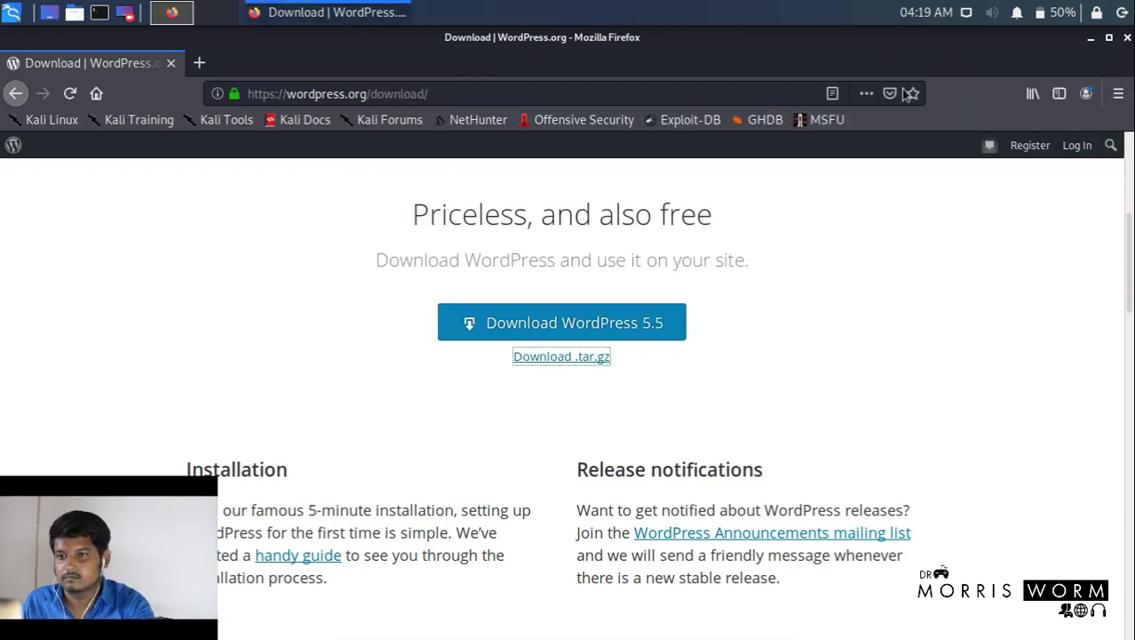
key("ctrl+w")
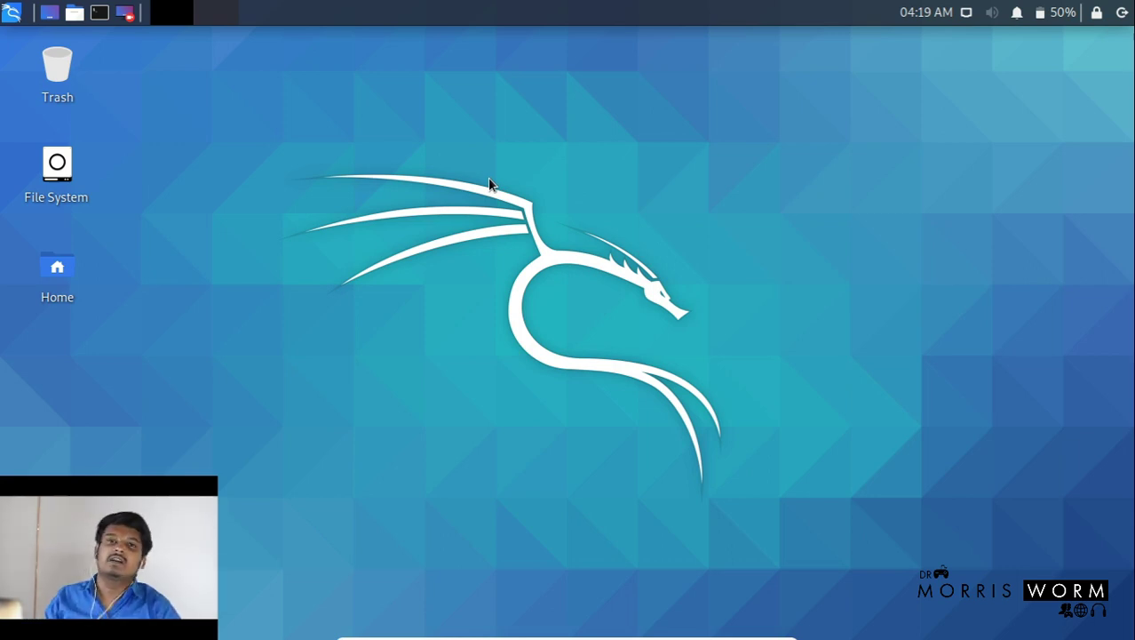